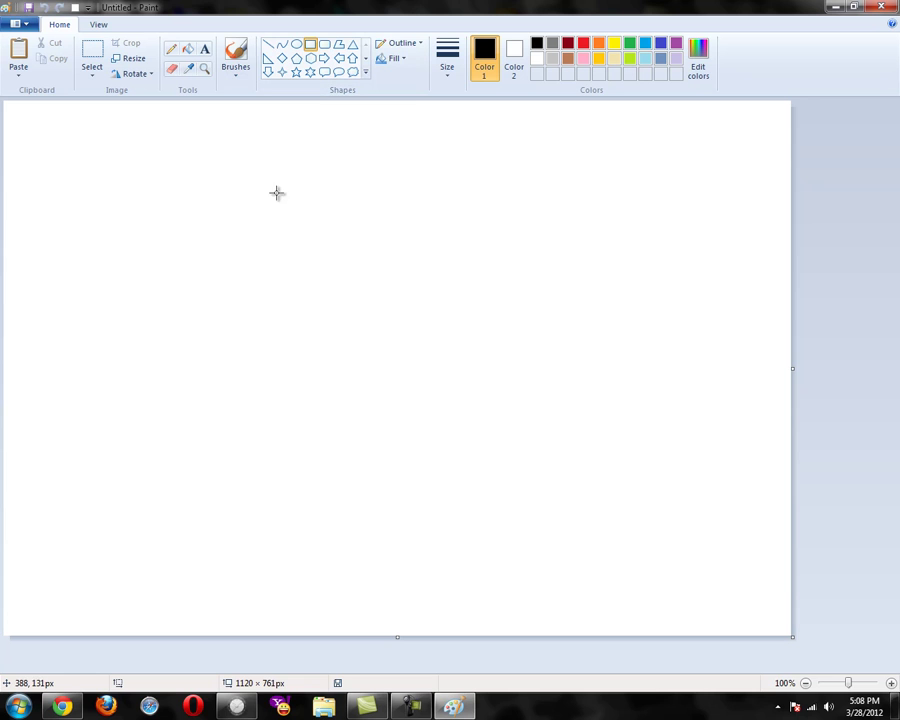
Draw three adjoining black-outlined rectangles for the dog's head, snout and small nose, facing right.
drag(369, 164, 610, 441)
click(669, 329)
drag(610, 277, 748, 442)
click(634, 493)
drag(746, 275, 765, 340)
click(529, 313)
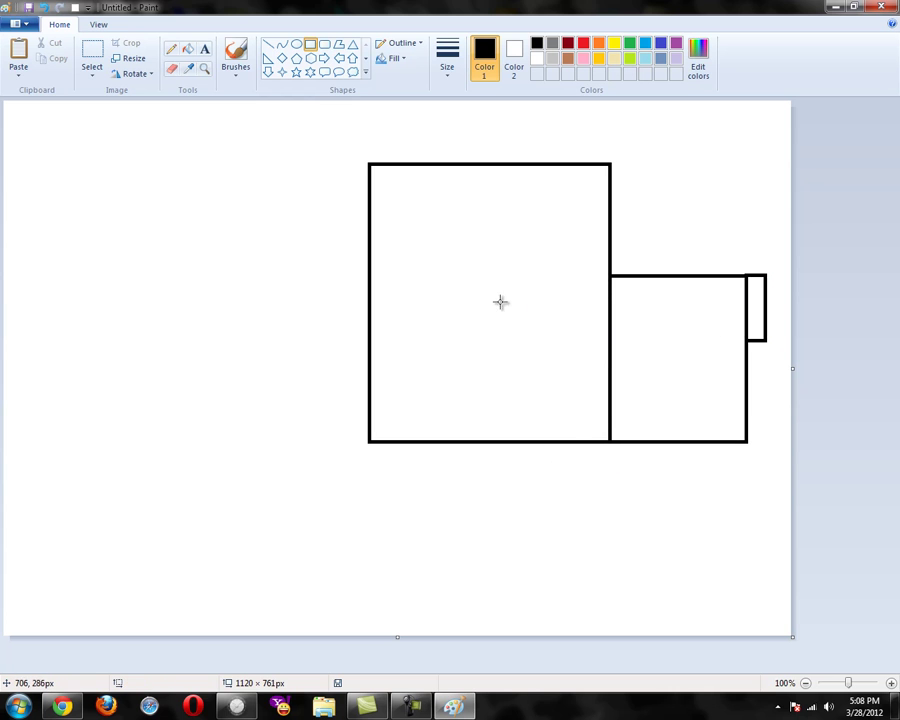
Draw a tall ear rectangle inside the head and a body rectangle of about 451 × 427 px adjoining the head's left side.
drag(383, 195, 499, 426)
drag(369, 245, 51, 547)
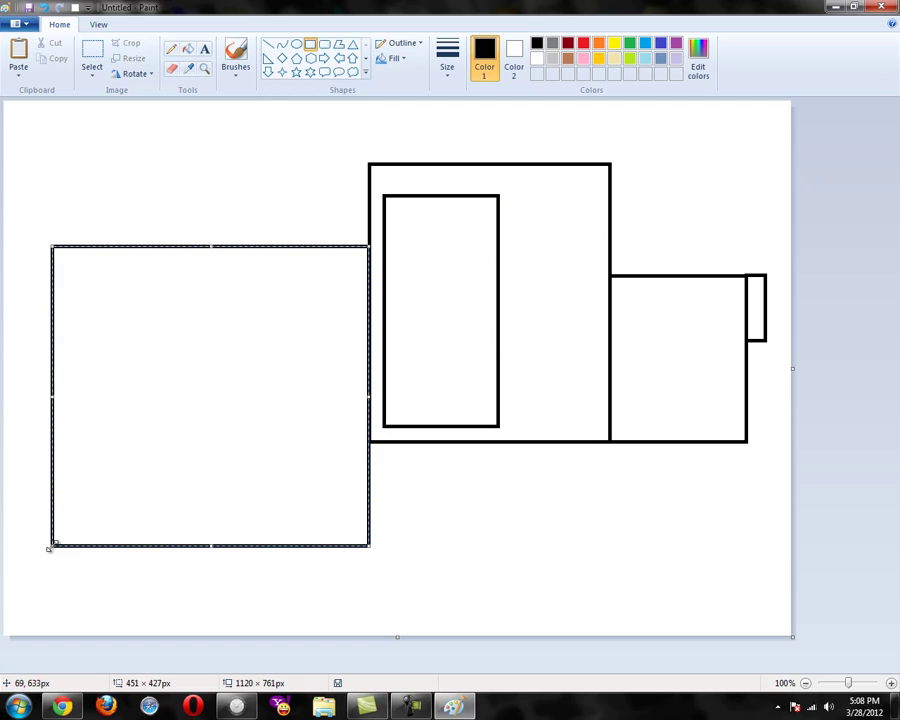
click(871, 614)
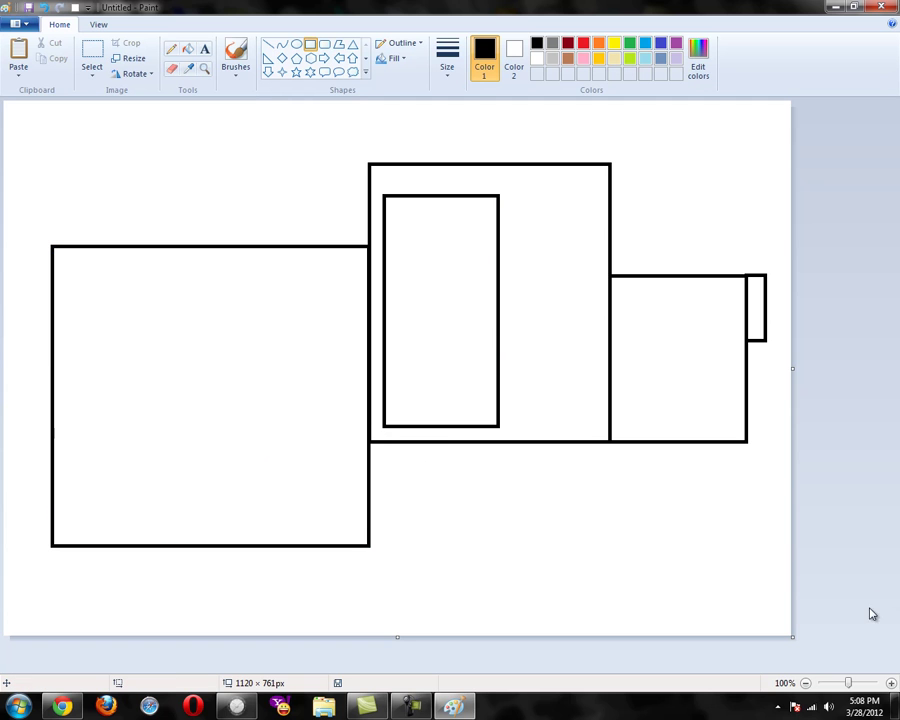
Enlarge the canvas to about 2170 × 1478 px and move the whole drawing toward its center.
click(805, 683)
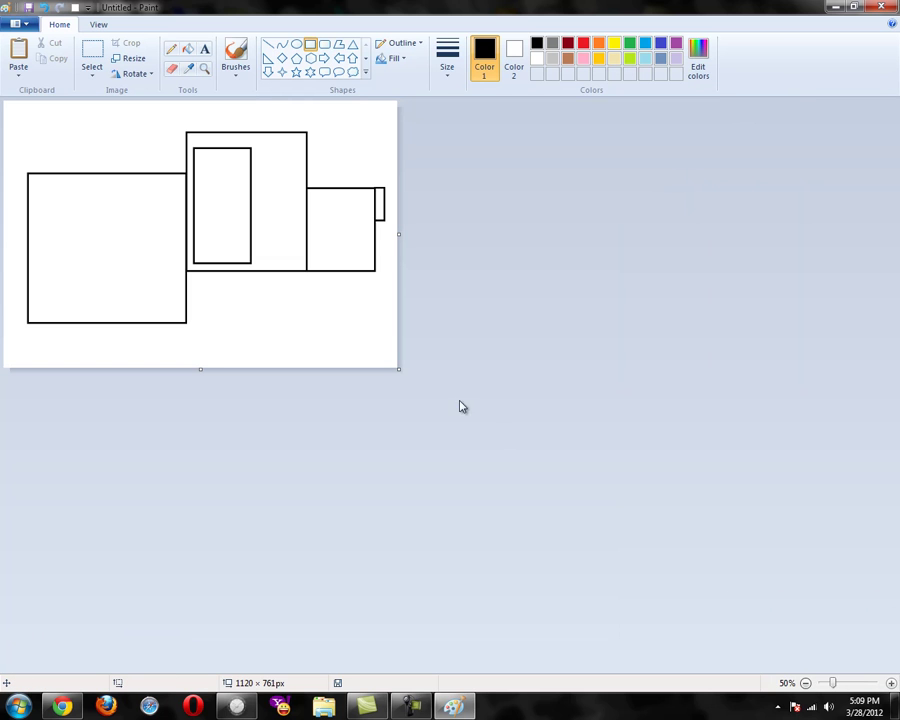
drag(398, 371, 767, 620)
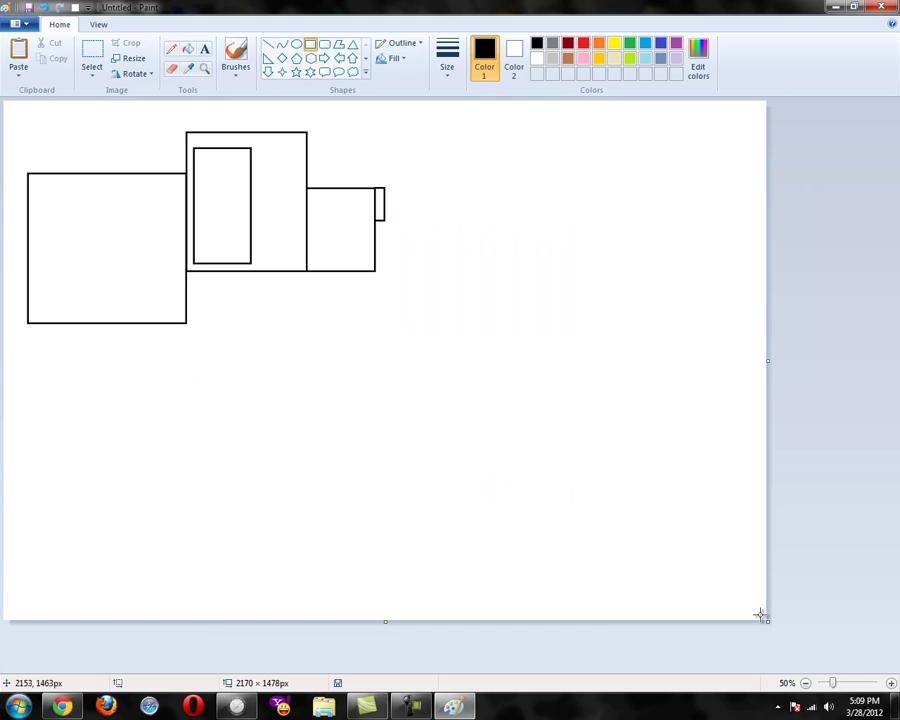
key(ctrl+a)
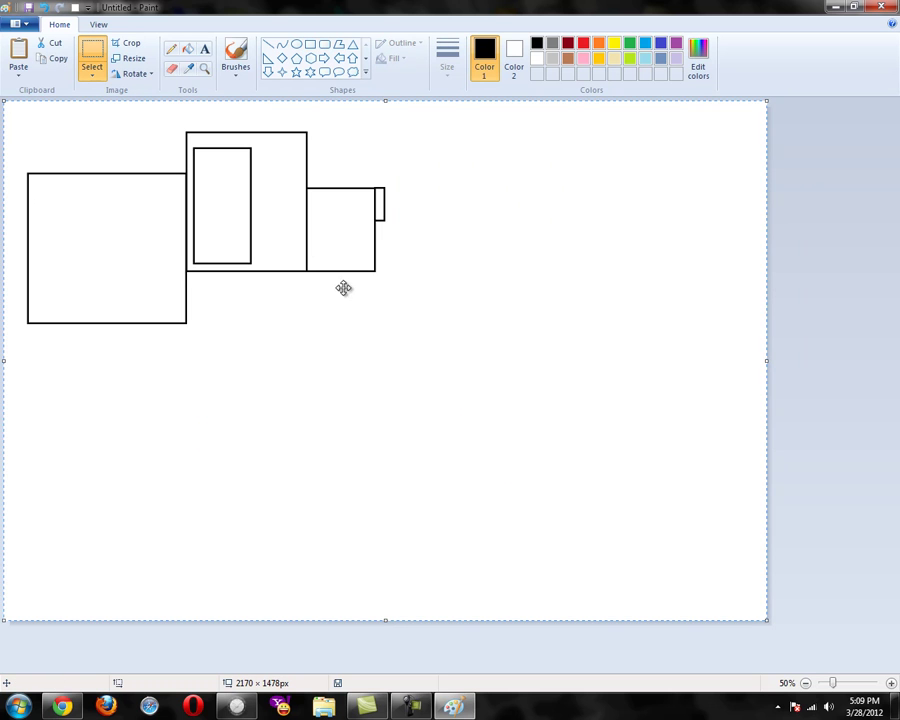
mouse_move(309, 245)
mouse_down()
mouse_move(446, 394)
mouse_move(486, 362)
mouse_move(476, 332)
mouse_up()
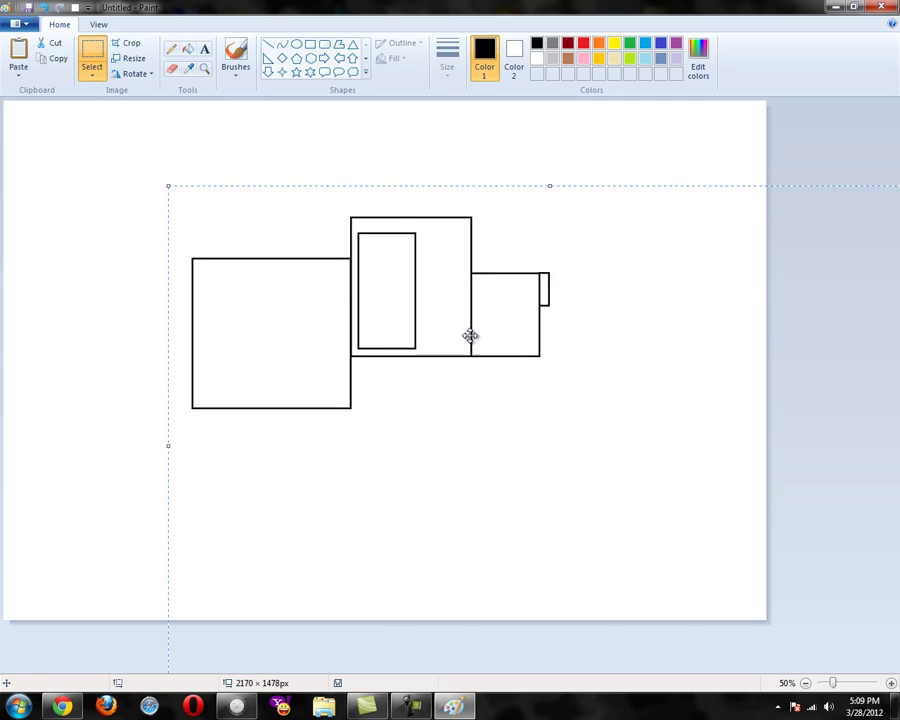
Draw two tall leg rectangles beneath the body, one at each lower corner.
click(310, 44)
drag(193, 408, 227, 515)
drag(330, 408, 352, 517)
click(164, 237)
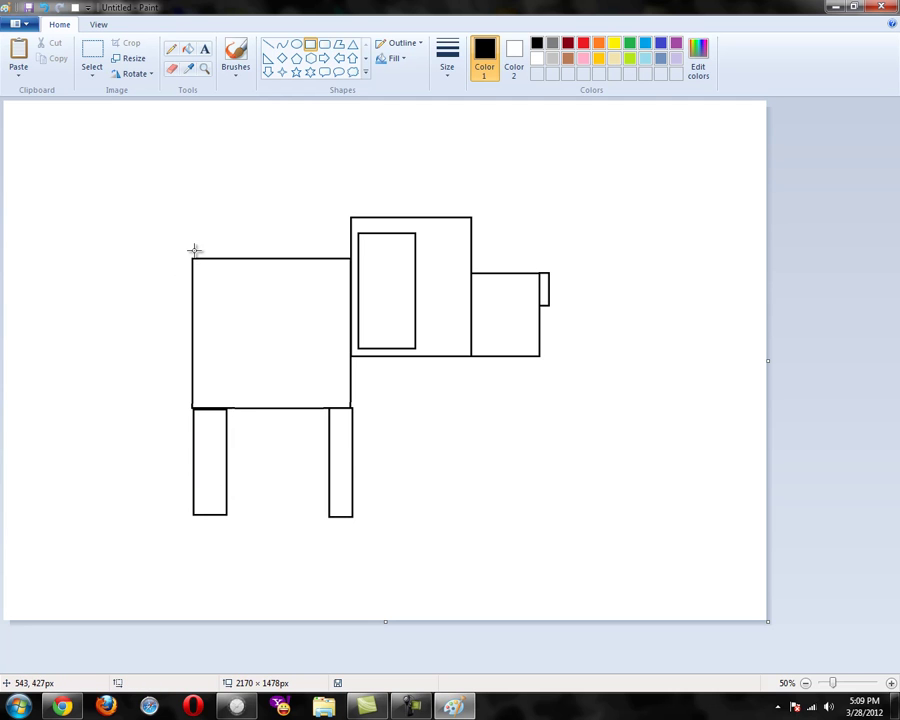
Draw a tall, narrow tail rectangle rising along the body's upper left edge.
drag(193, 259, 163, 159)
key(ctrl+z)
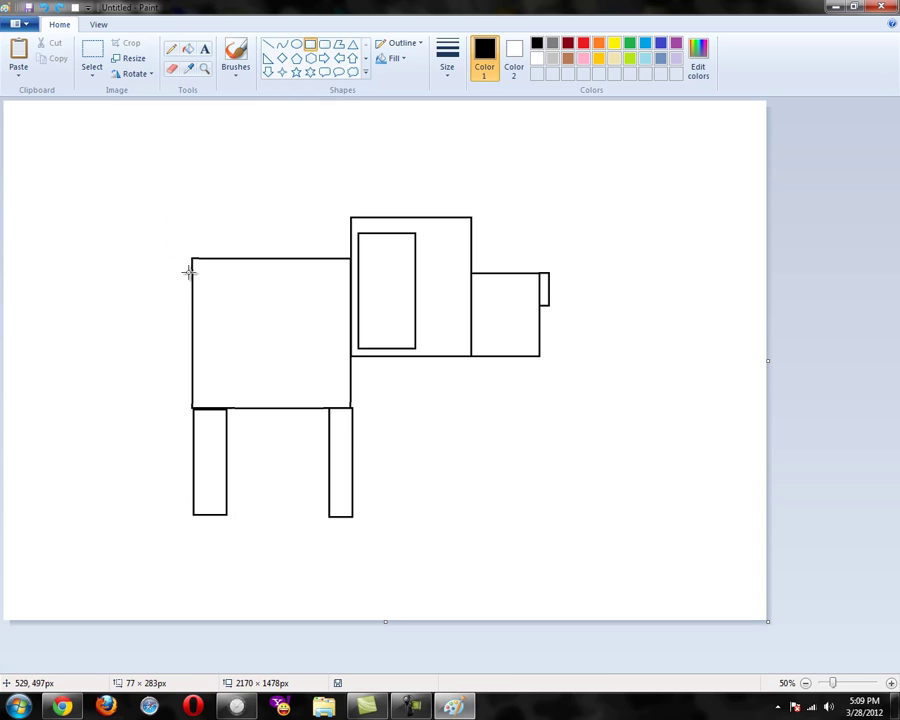
drag(194, 281, 172, 144)
click(375, 187)
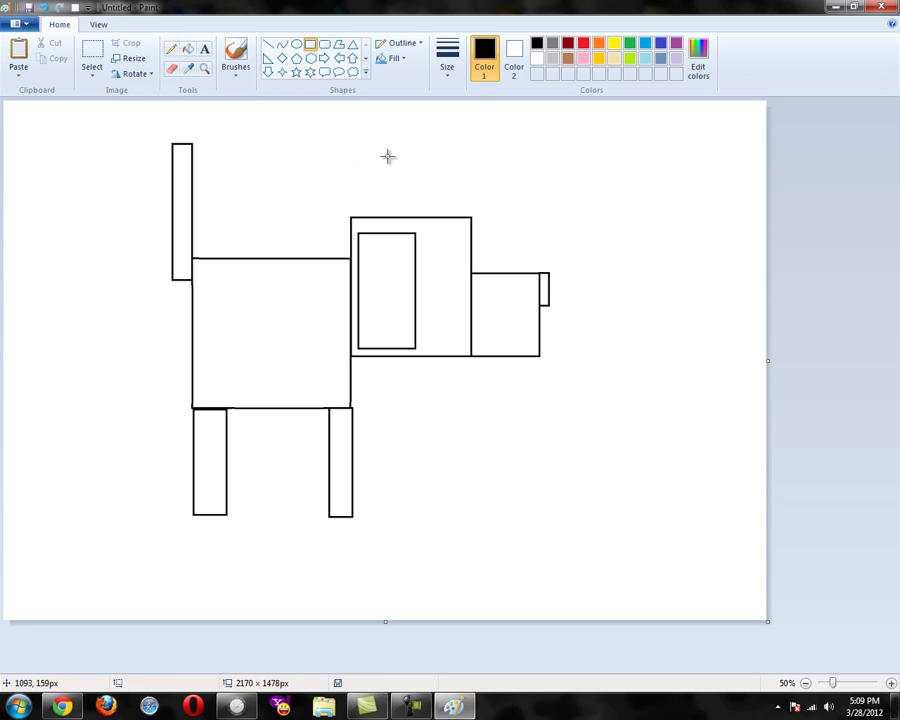
Draw a round eye near the head's right edge with a pupil of about 31 × 37 px inside it.
click(296, 44)
drag(441, 255, 462, 272)
click(516, 240)
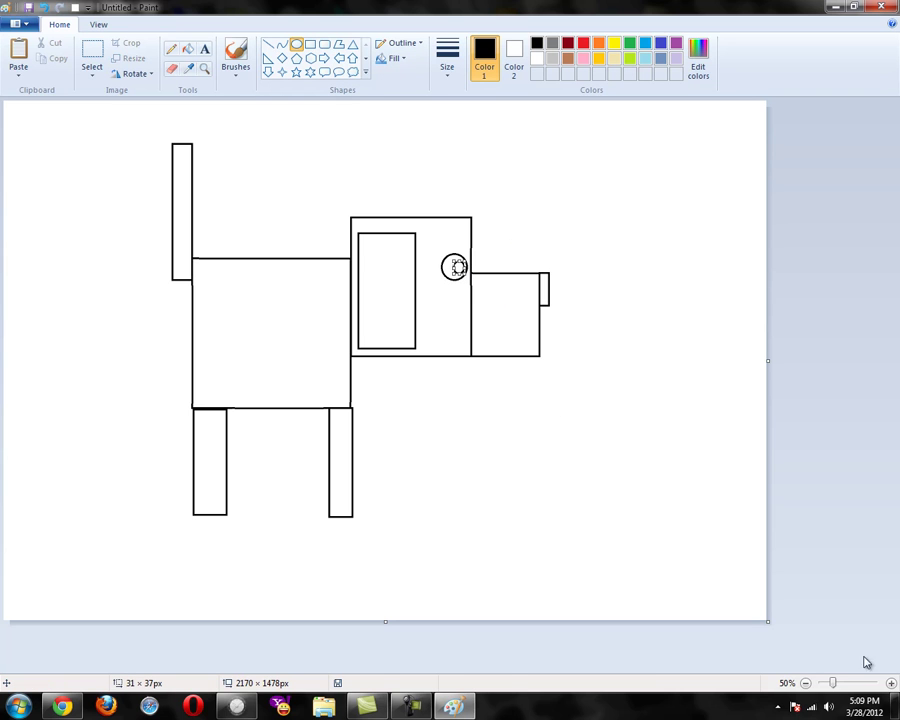
Fill the nose rectangle and the pupil with black.
click(890, 684)
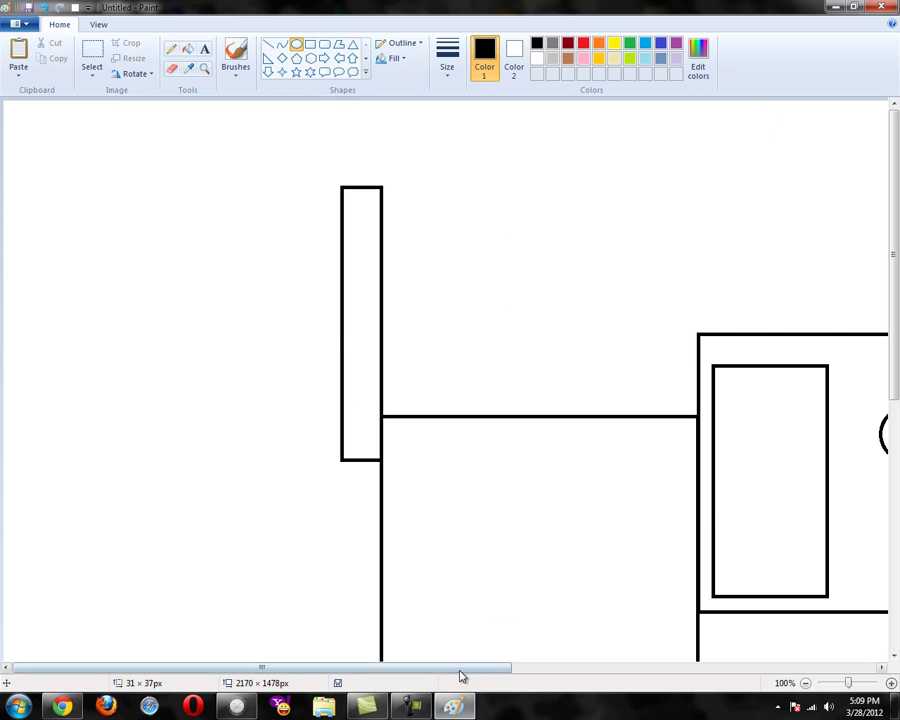
drag(455, 671, 701, 669)
click(695, 538)
scroll(695, 538, down, 5)
scroll(688, 543, up, 3)
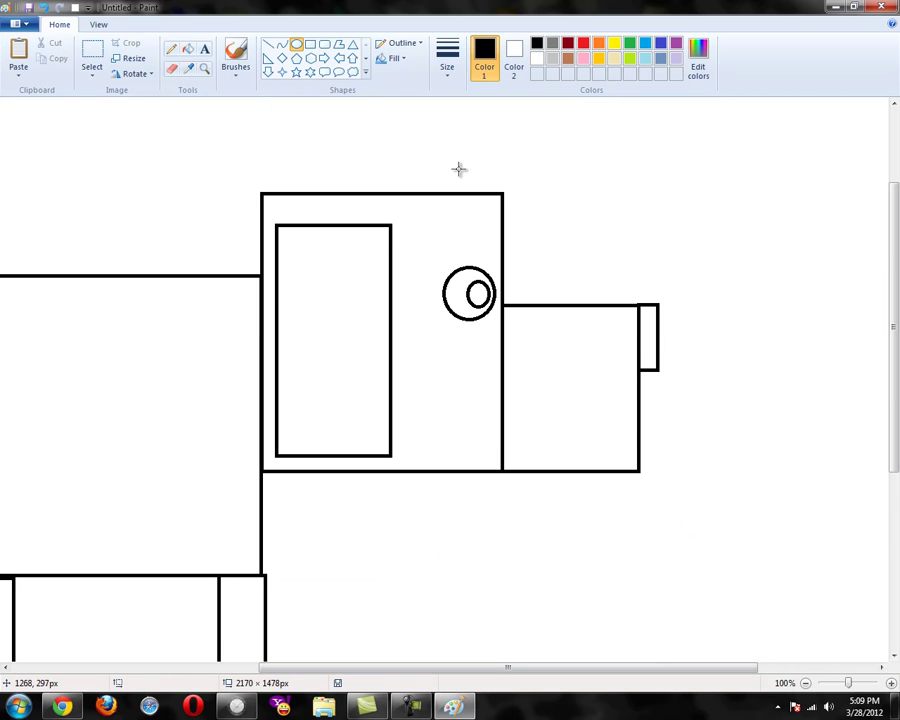
click(188, 48)
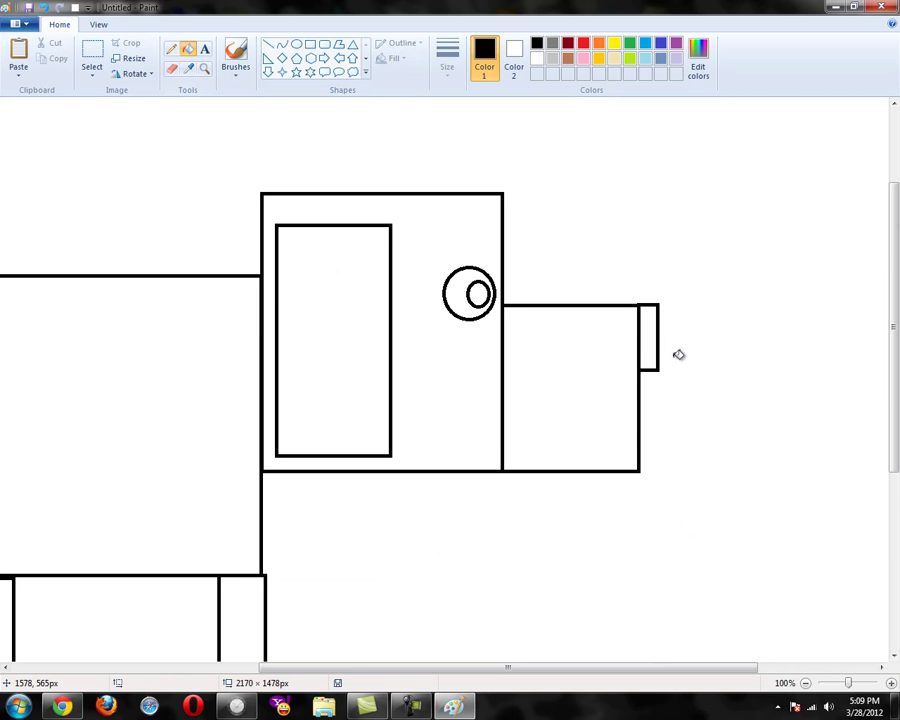
click(648, 334)
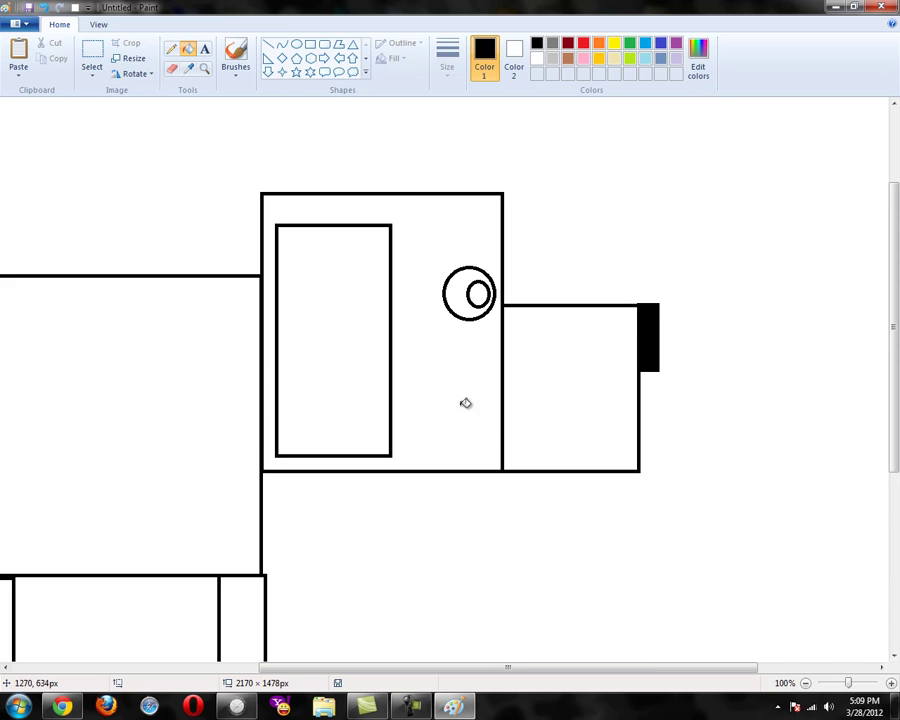
click(485, 290)
Fill the dog's head, body, both legs and tail with brown, leaving the ear, eye and snout white.
click(566, 58)
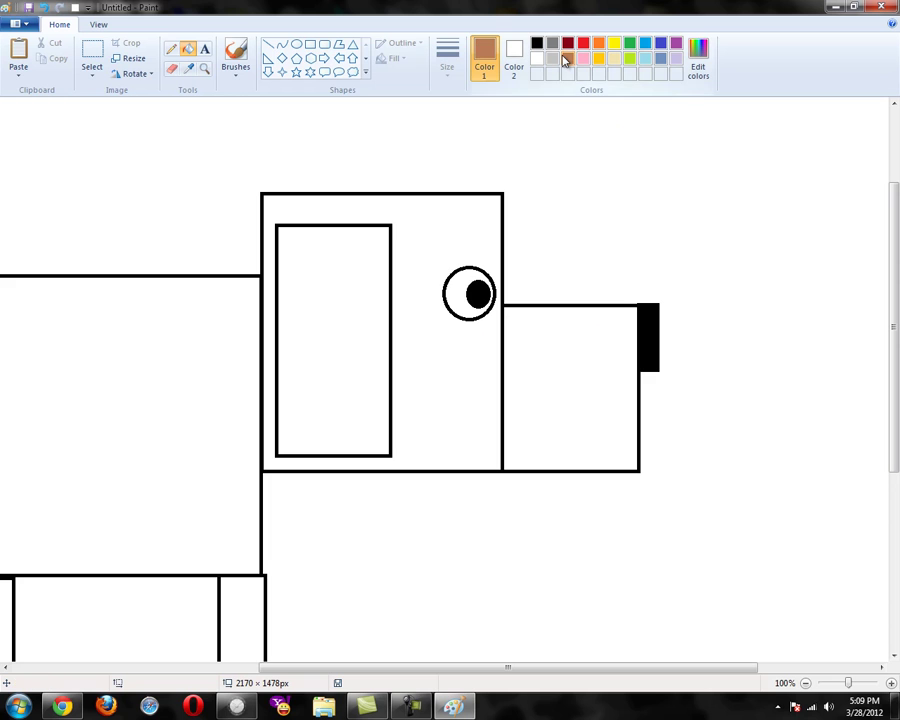
click(477, 373)
click(207, 530)
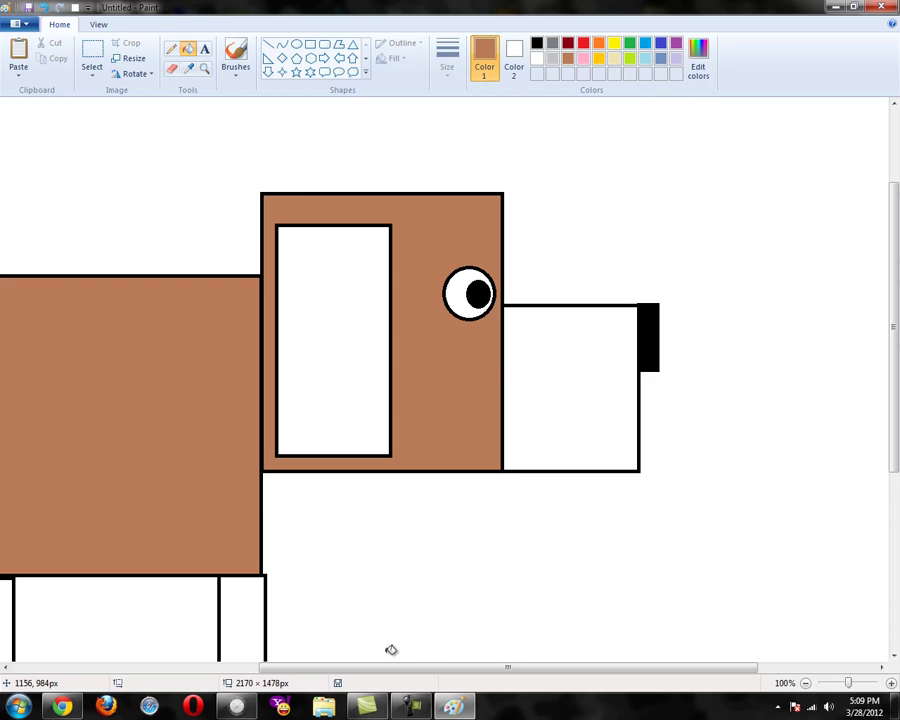
drag(448, 670, 299, 653)
click(250, 630)
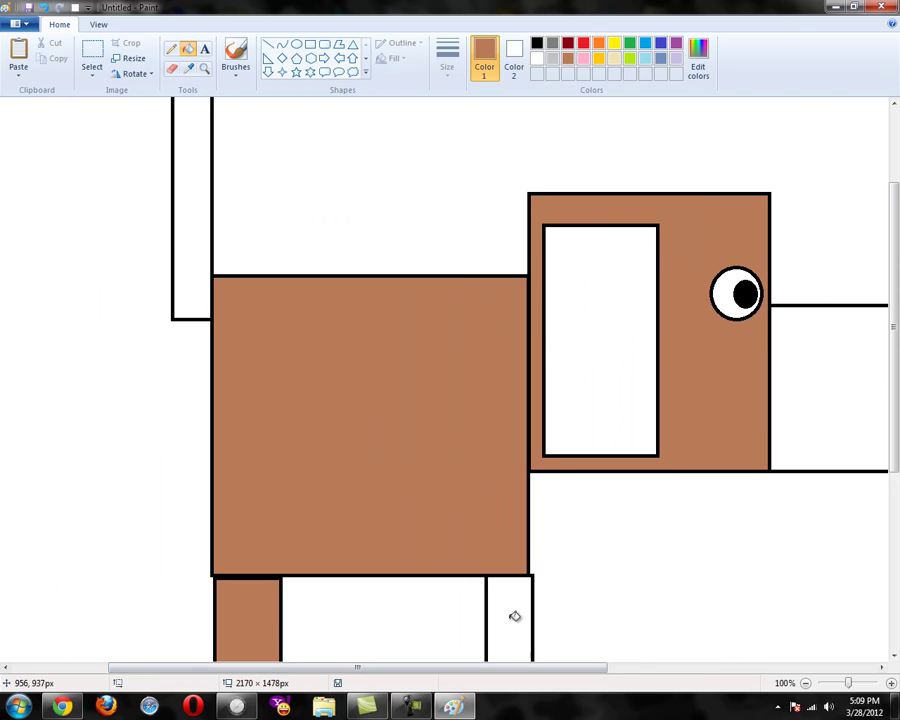
click(512, 608)
click(207, 261)
scroll(533, 468, up, 3)
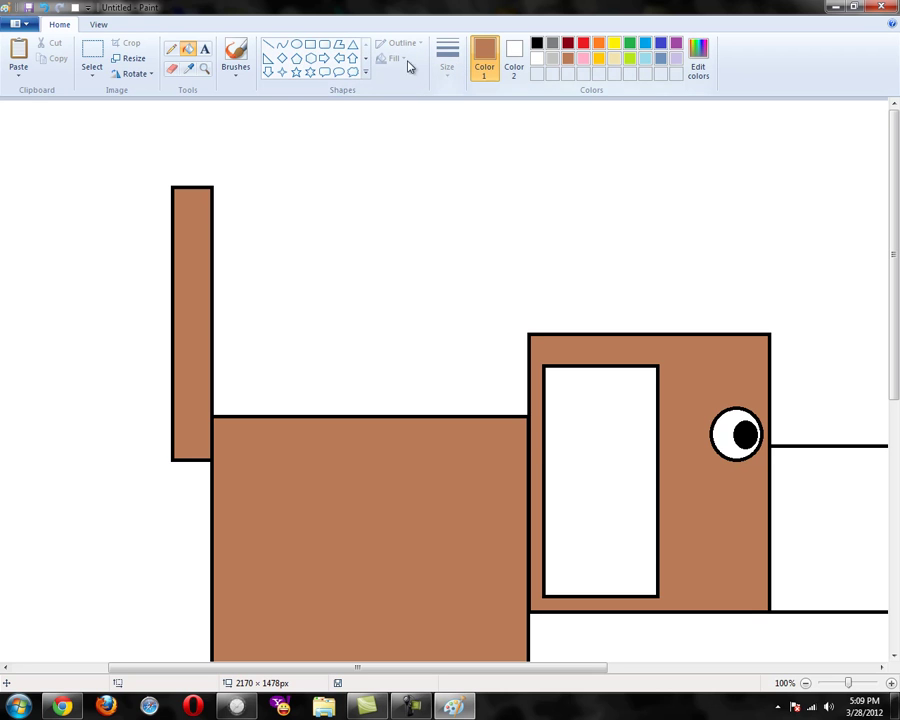
click(266, 46)
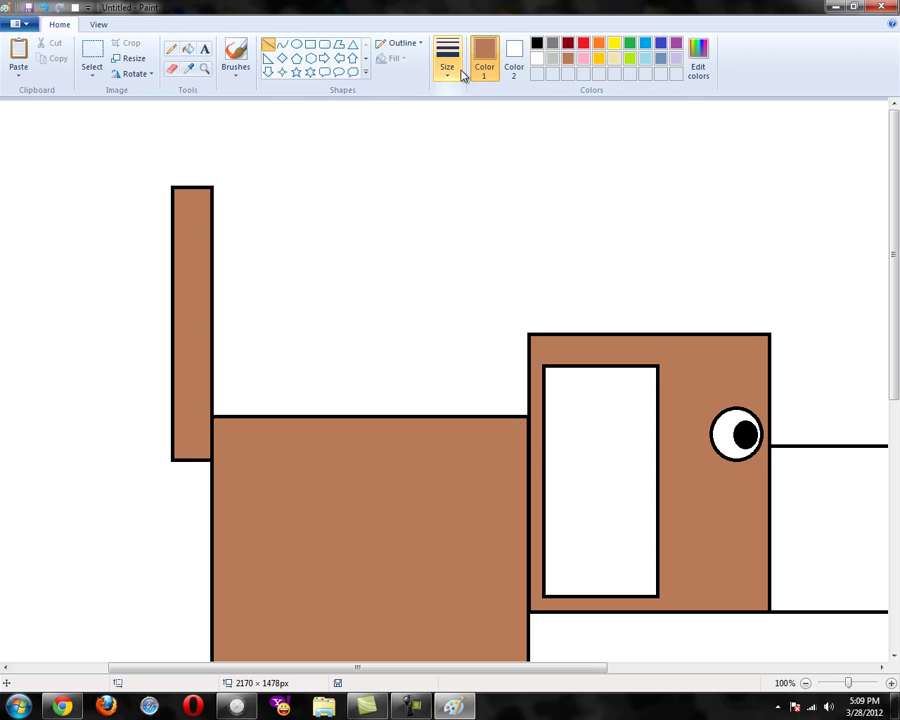
click(537, 57)
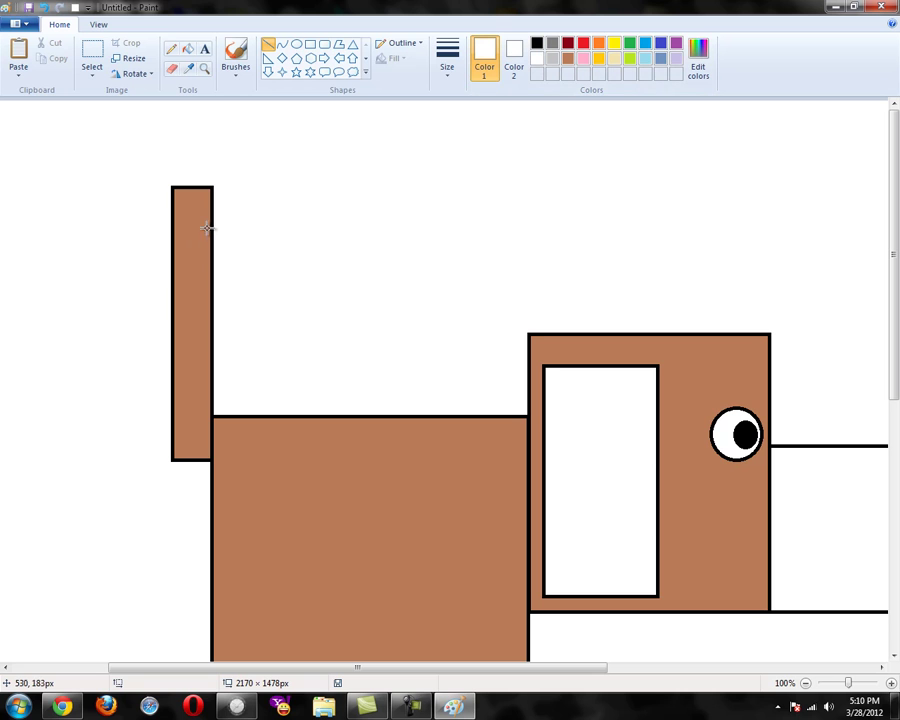
drag(209, 224, 173, 263)
key(ctrl+z)
Draw a narrow black-outlined triangle on top of the tail as its pointed tip.
click(537, 42)
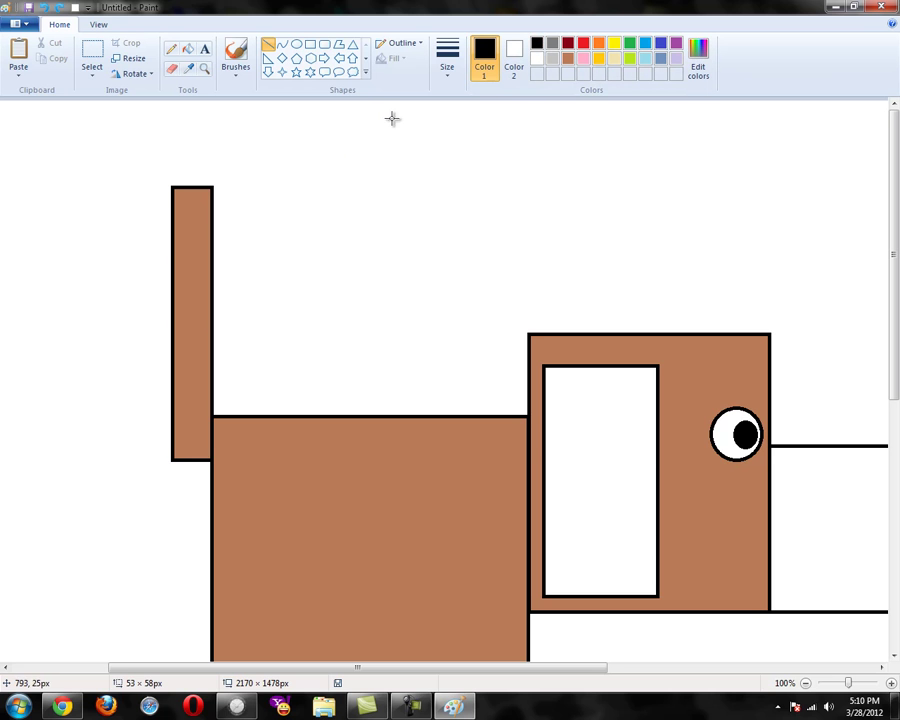
click(352, 44)
drag(173, 185, 211, 128)
click(283, 287)
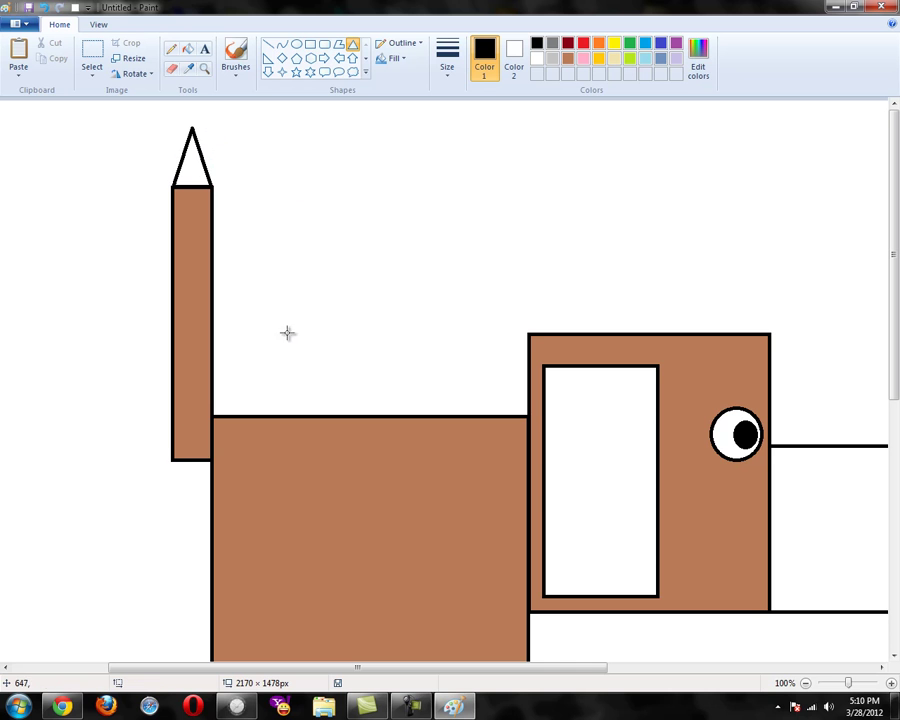
Draw three round spots inside the ear: a large one low, a medium one above it and one of about 25 × 26 px near the top.
scroll(394, 362, down, 3)
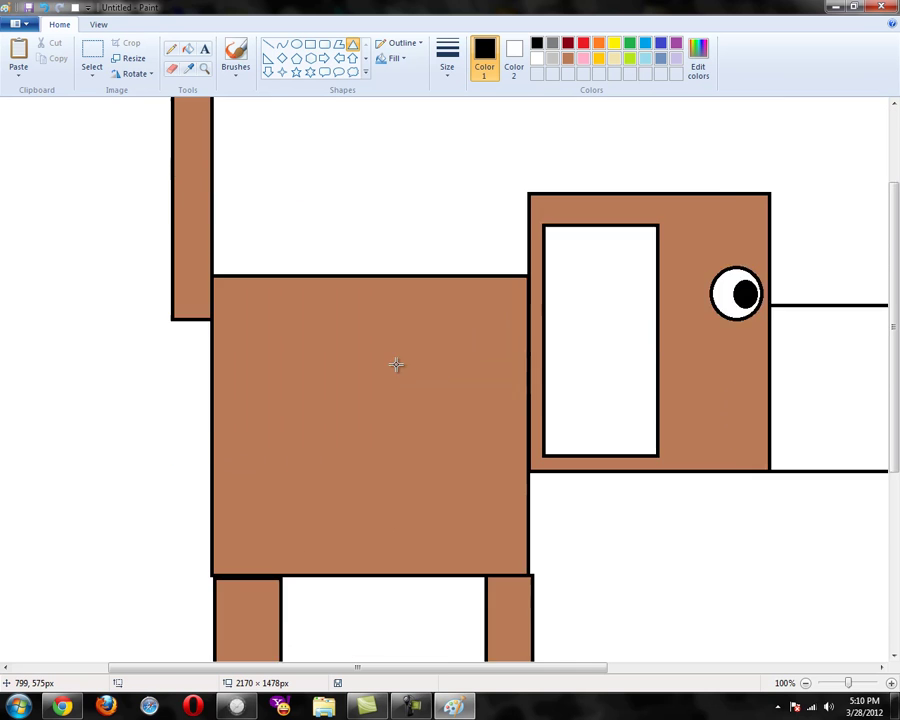
drag(464, 677, 514, 675)
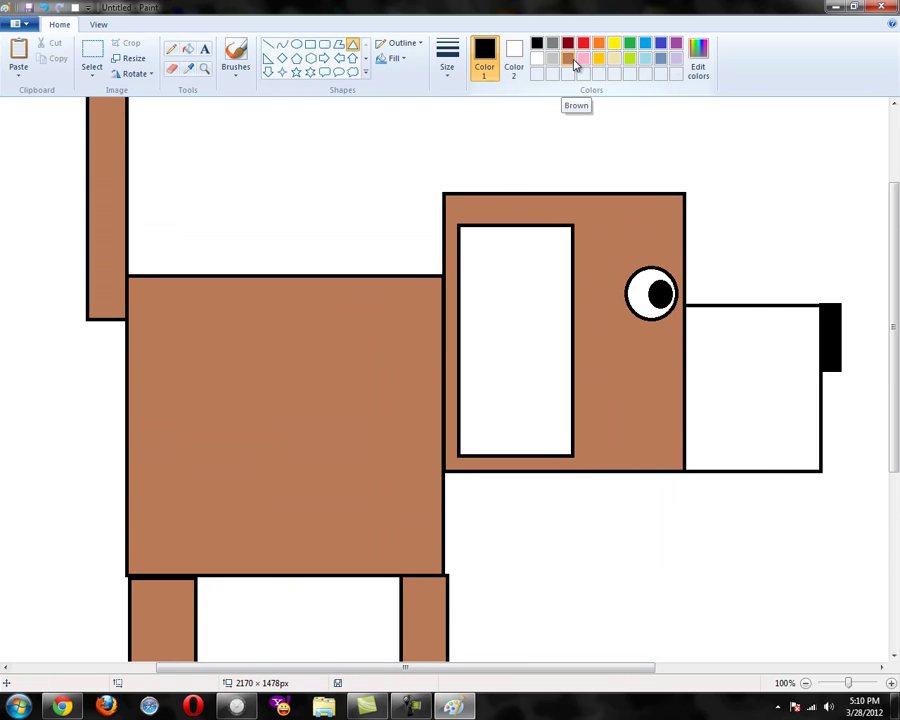
click(296, 46)
drag(472, 378, 528, 440)
drag(515, 329, 550, 366)
drag(469, 252, 488, 271)
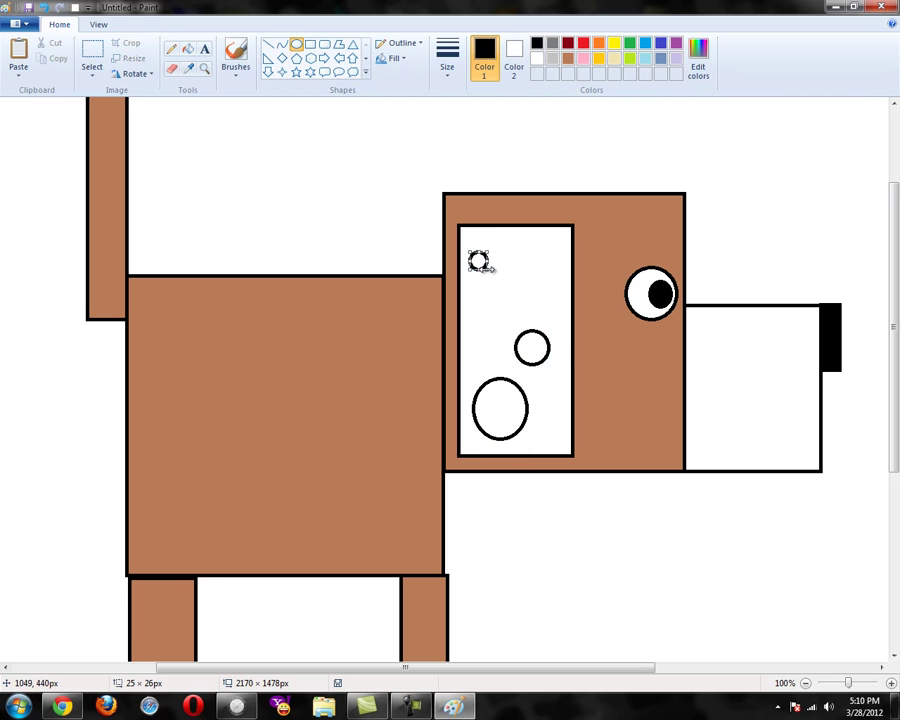
click(554, 130)
Fill the ear around its three spots with brown.
click(568, 58)
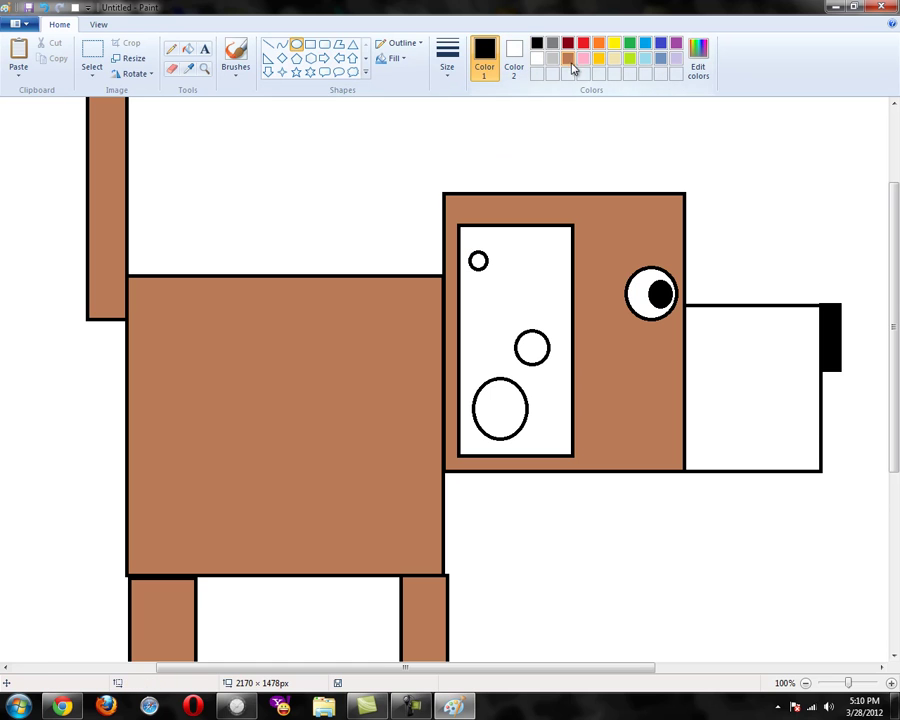
click(188, 48)
click(536, 293)
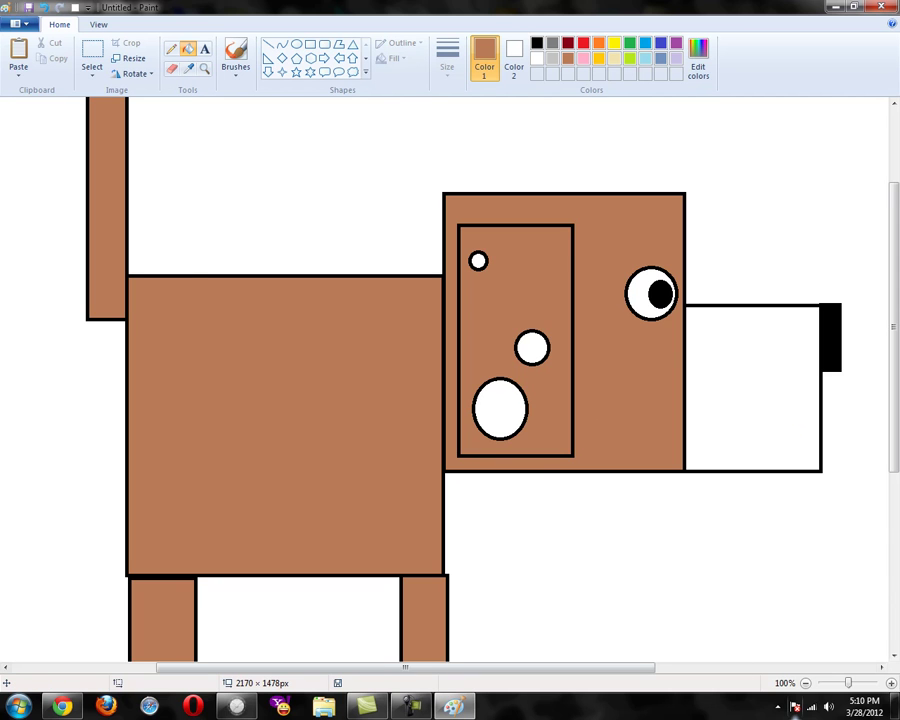
Draw three small black-outlined rectangles behind the dog, descending to the left from below the tail and growing in size.
click(805, 683)
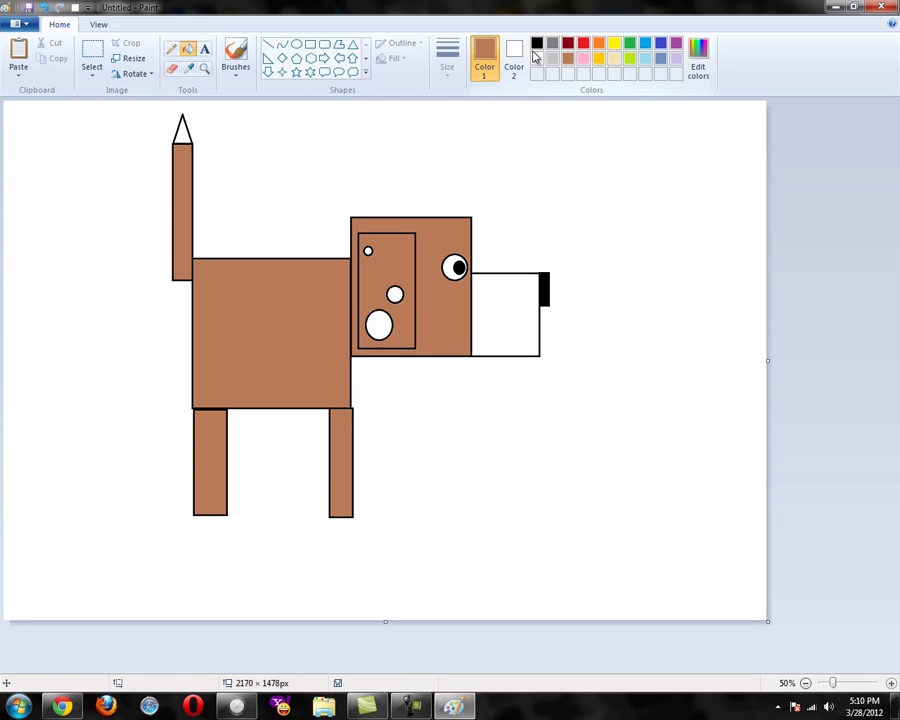
click(310, 44)
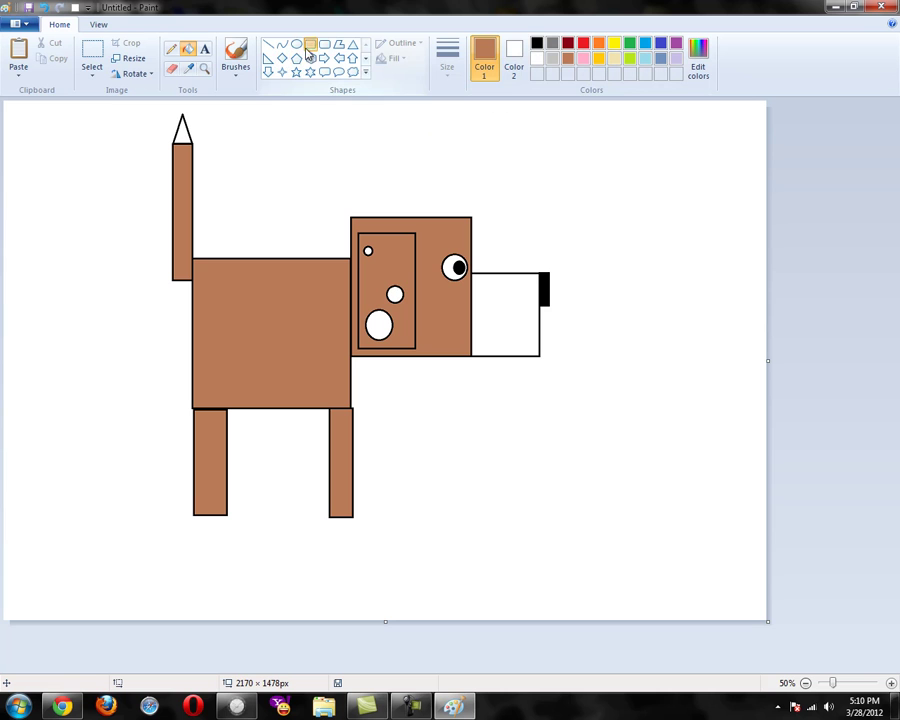
click(537, 43)
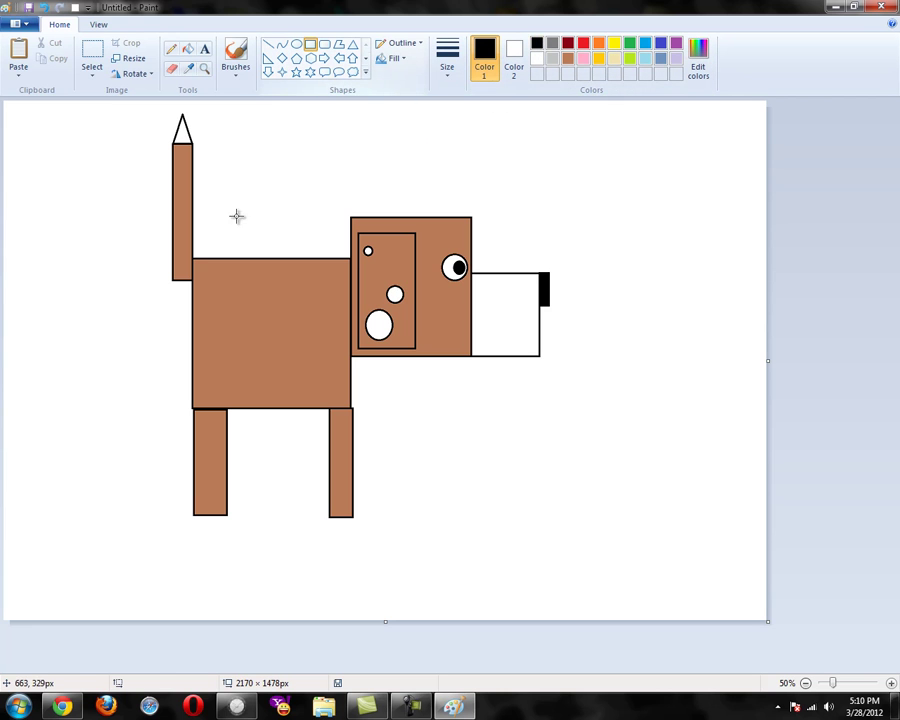
mouse_move(187, 288)
mouse_down()
mouse_move(177, 305)
mouse_move(145, 307)
mouse_move(121, 366)
mouse_move(86, 369)
mouse_up()
drag(126, 416, 58, 442)
click(86, 486)
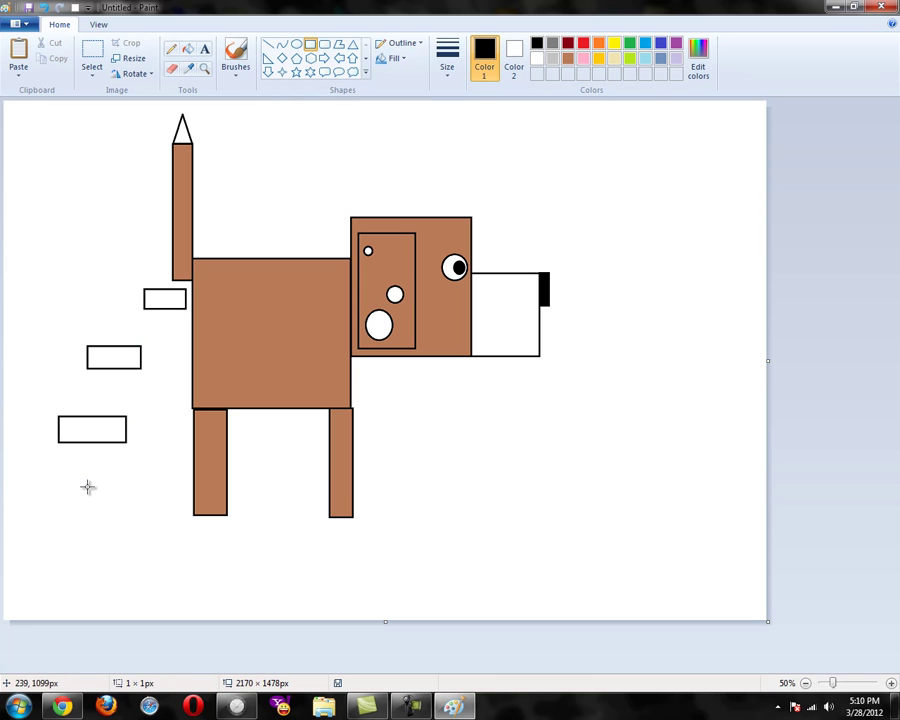
Create a dark brown custom color by lowering the luminosity of the standard brown.
click(568, 58)
click(697, 62)
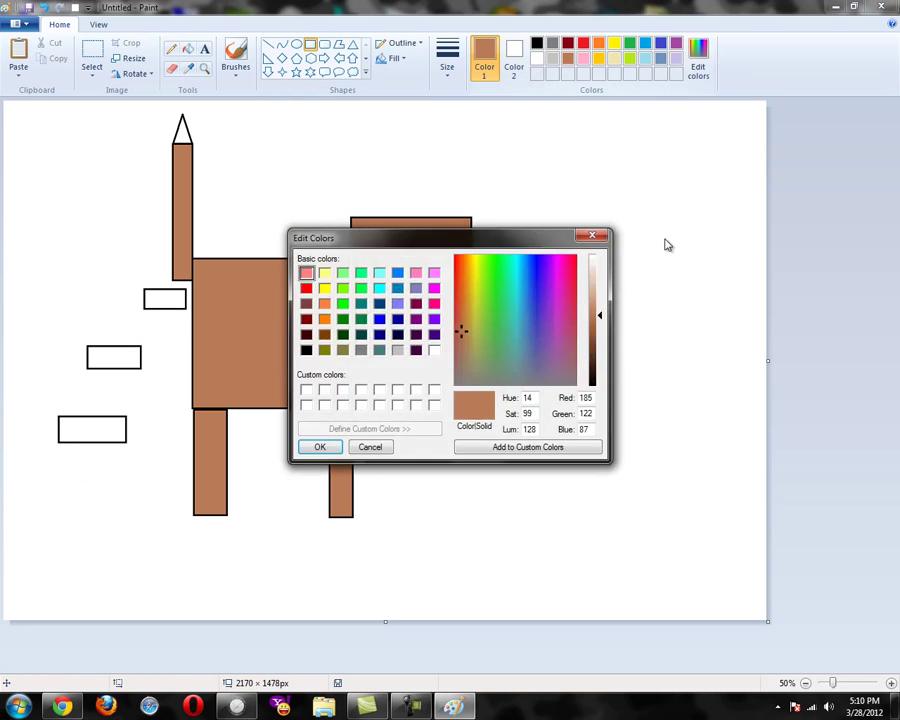
click(595, 335)
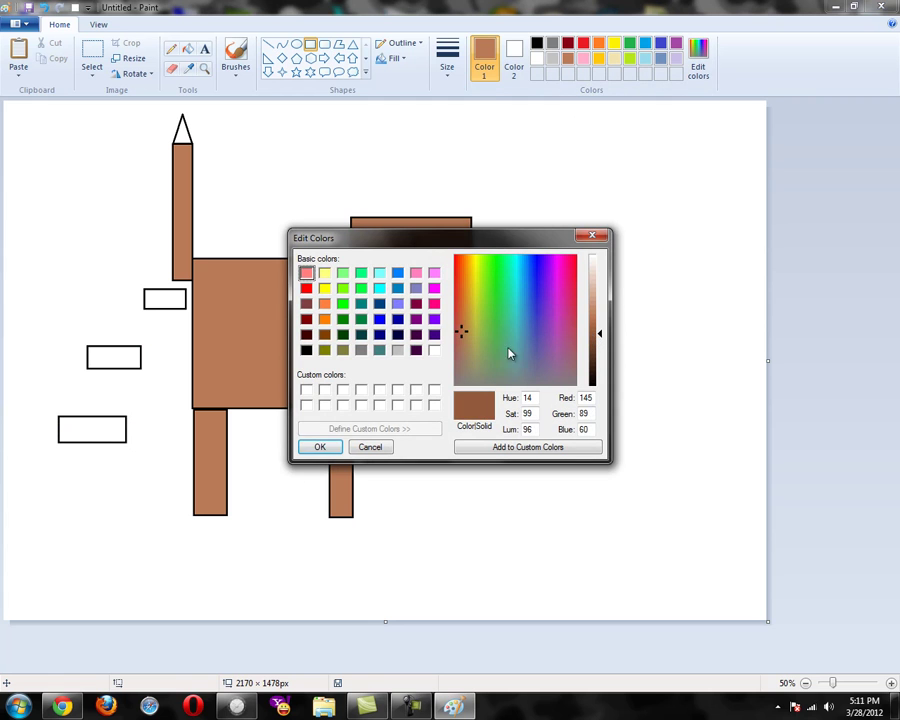
click(596, 348)
click(318, 447)
Fill the three rectangles behind the dog and the three ear spots with the dark brown custom color.
click(189, 48)
click(165, 302)
click(122, 358)
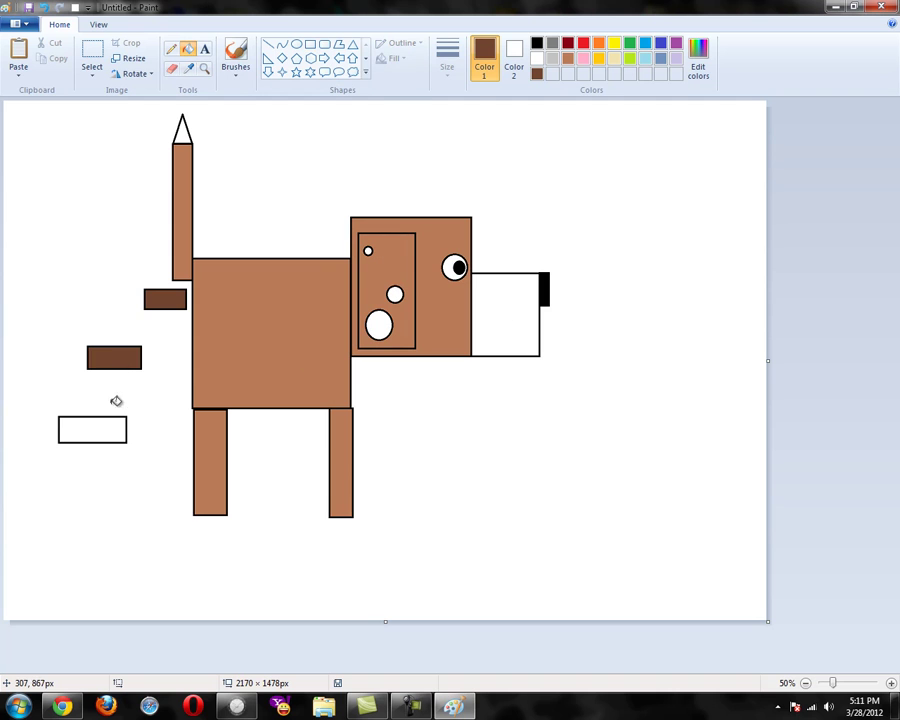
click(118, 428)
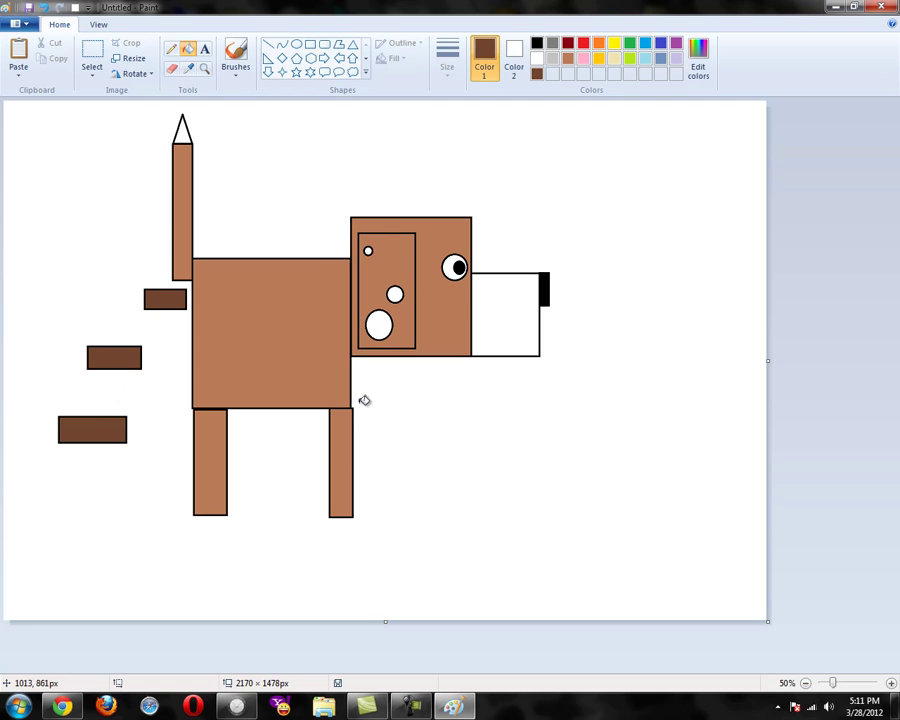
click(388, 319)
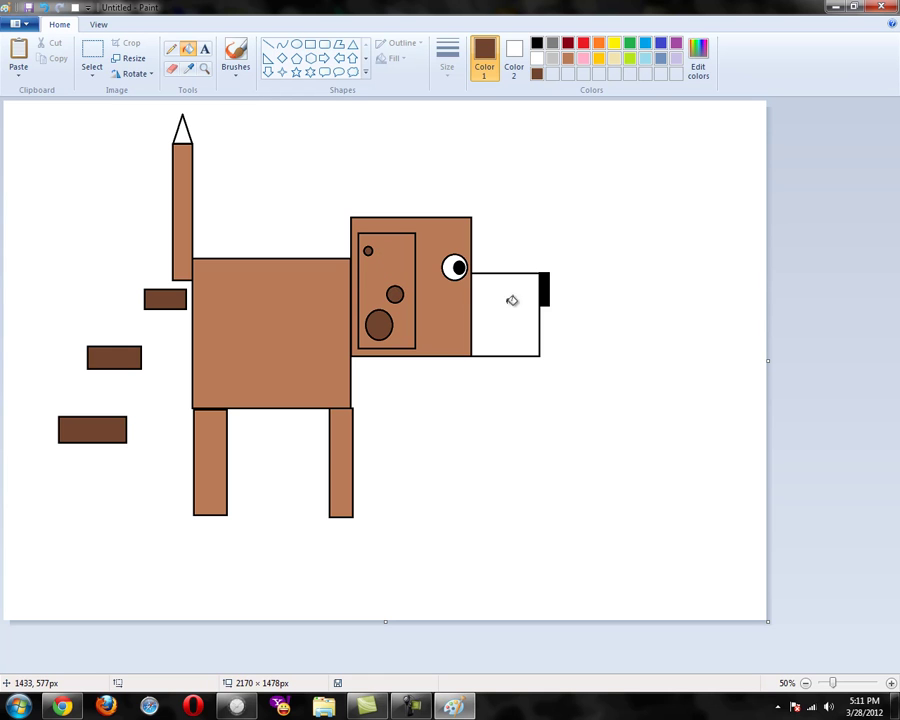
click(490, 300)
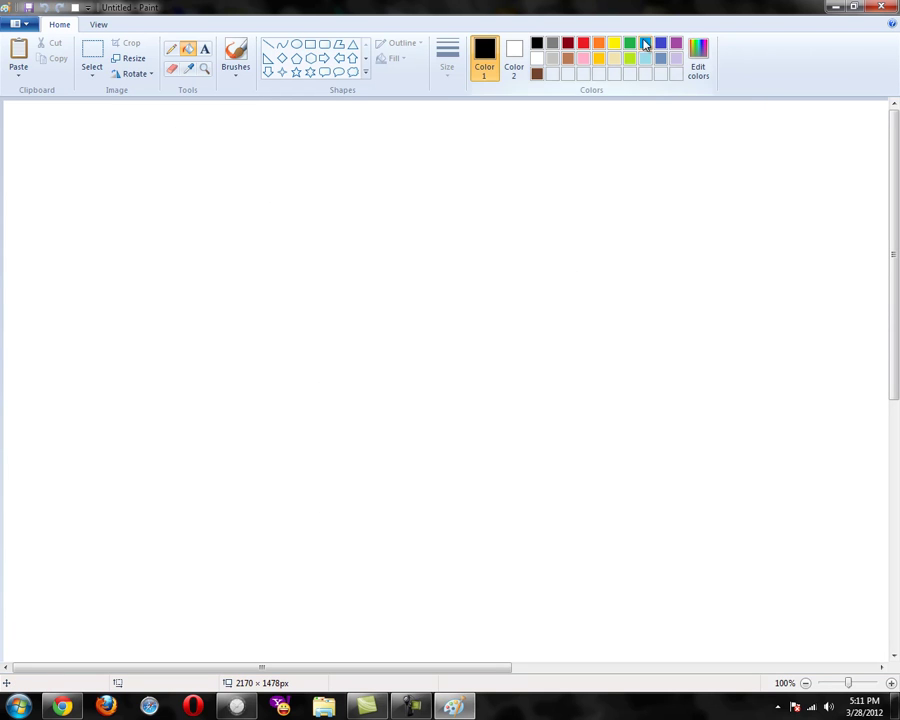
Draw a black rounded rectangle of about 506 × 326 px and a slightly smaller one inside it with the thinnest outline.
click(325, 48)
drag(309, 252, 664, 480)
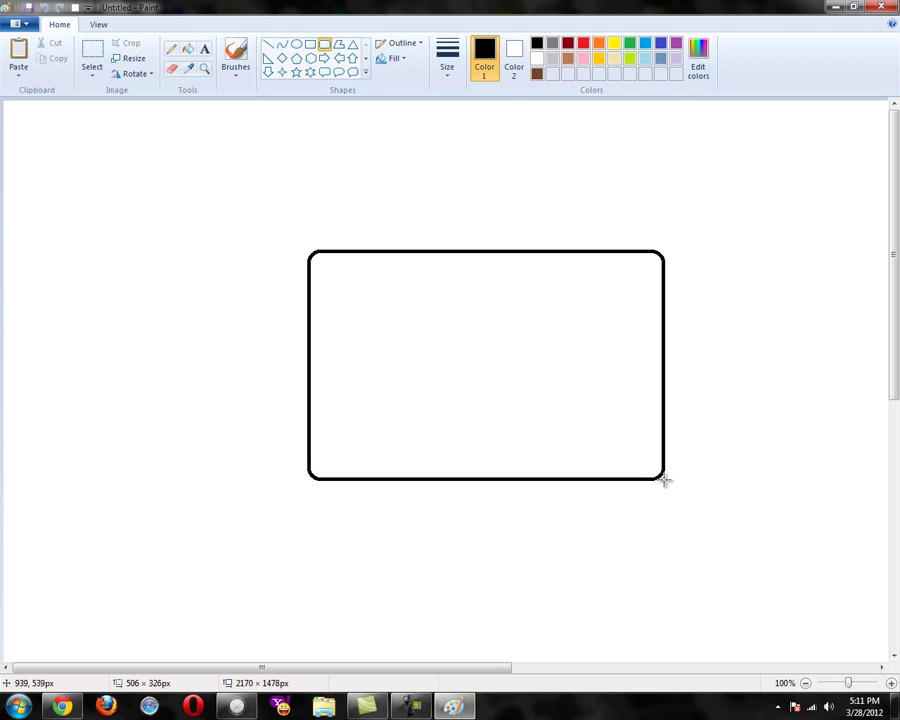
click(364, 236)
click(447, 72)
click(442, 142)
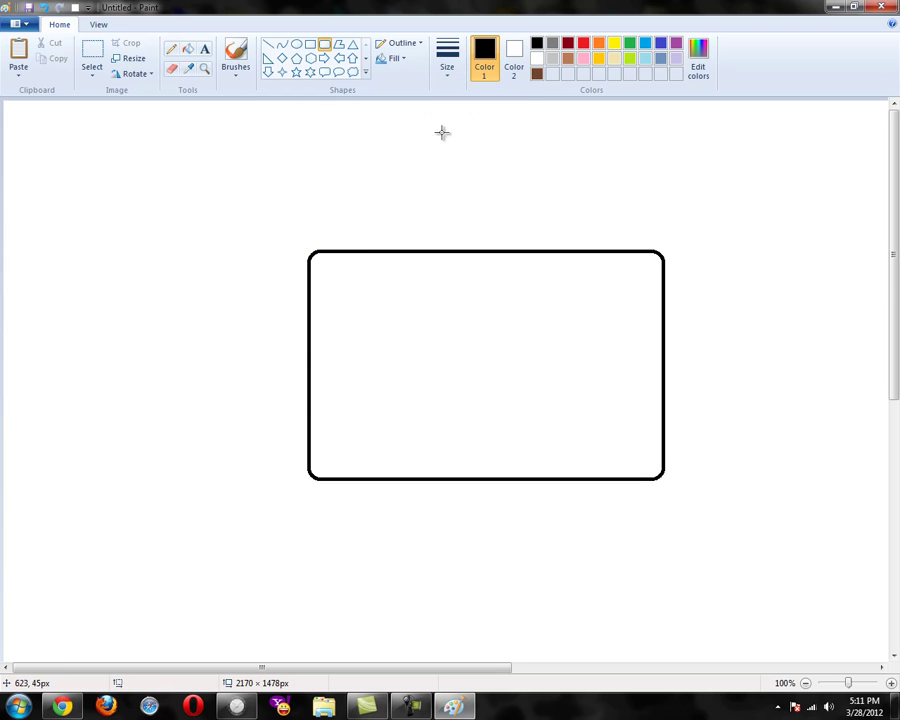
drag(318, 260, 651, 469)
click(555, 131)
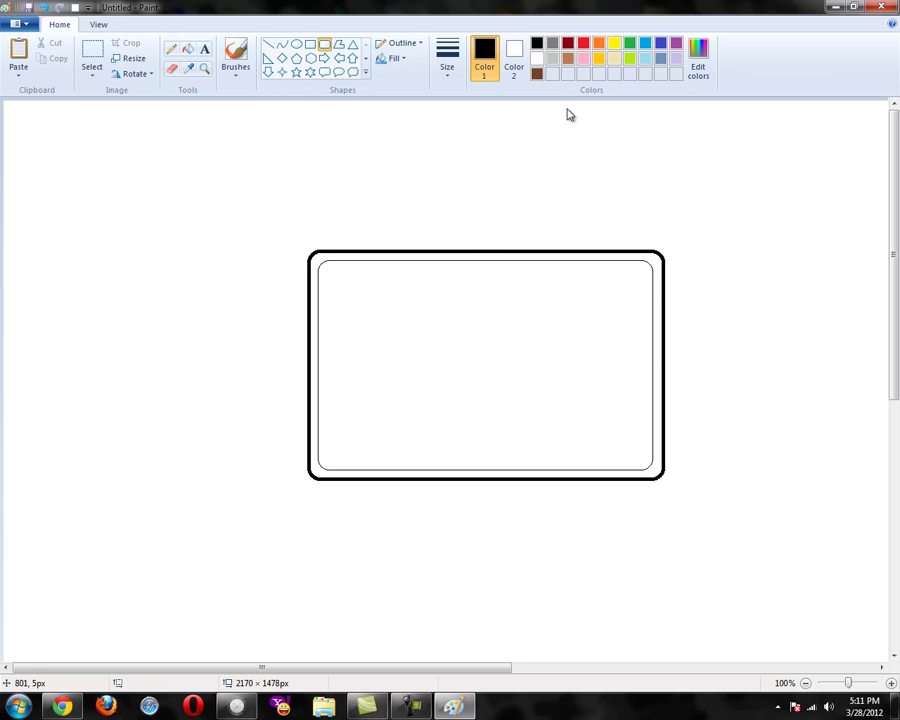
Fill the frame between the two rounded rectangles with black and the inner area with dark gray.
click(188, 48)
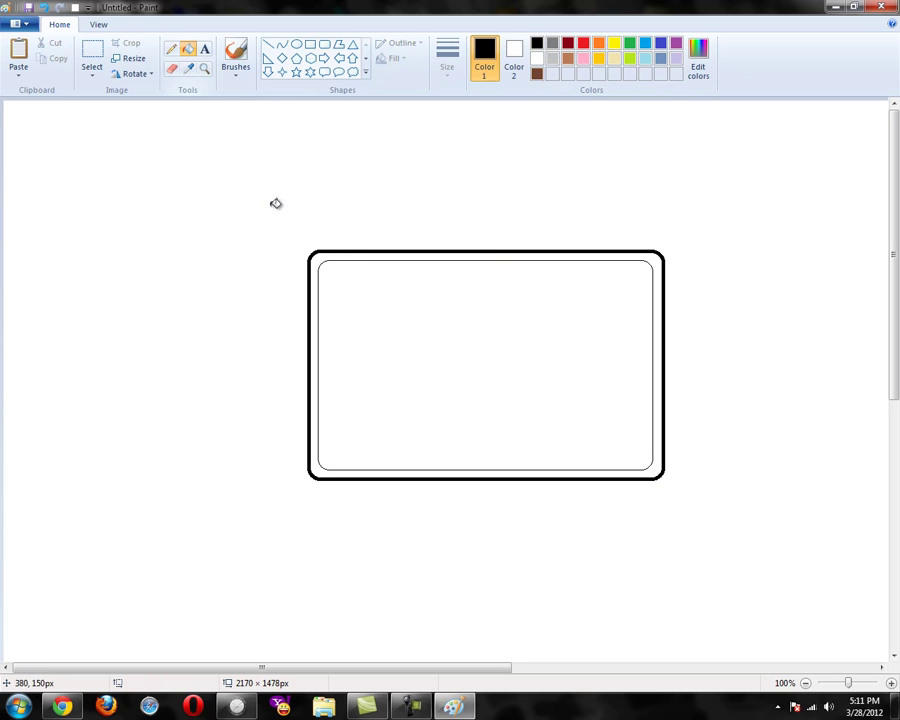
click(333, 254)
click(555, 44)
click(467, 319)
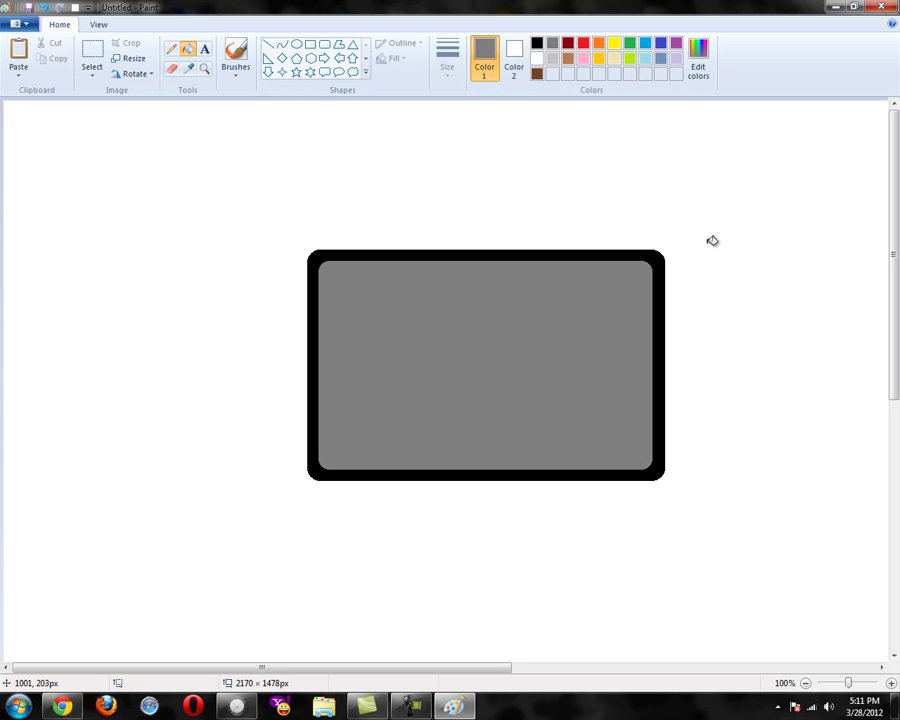
Start a new picture without saving the current one and draw a large black circle with the second-thinnest outline as a face.
key(ctrl+n)
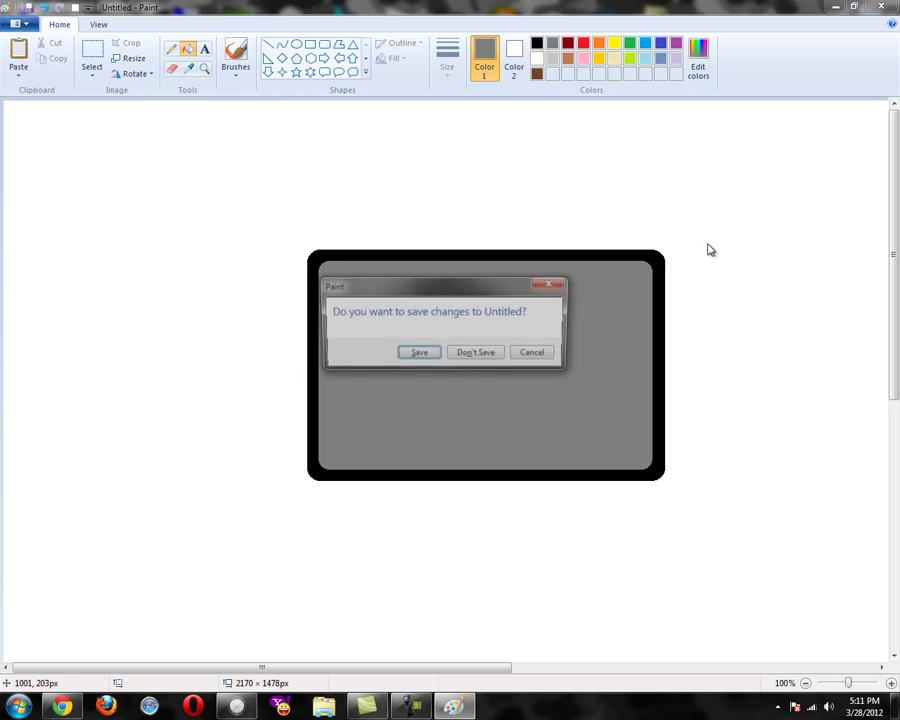
key(n)
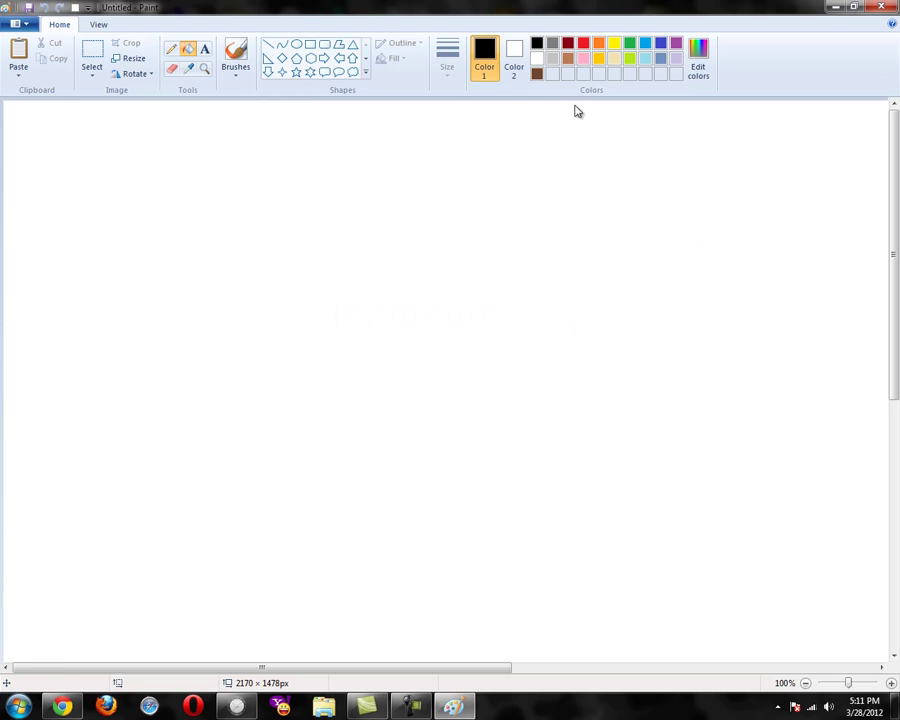
click(296, 44)
mouse_move(258, 151)
mouse_down()
mouse_move(424, 403)
mouse_move(655, 528)
mouse_up()
key(ctrl+z)
click(446, 62)
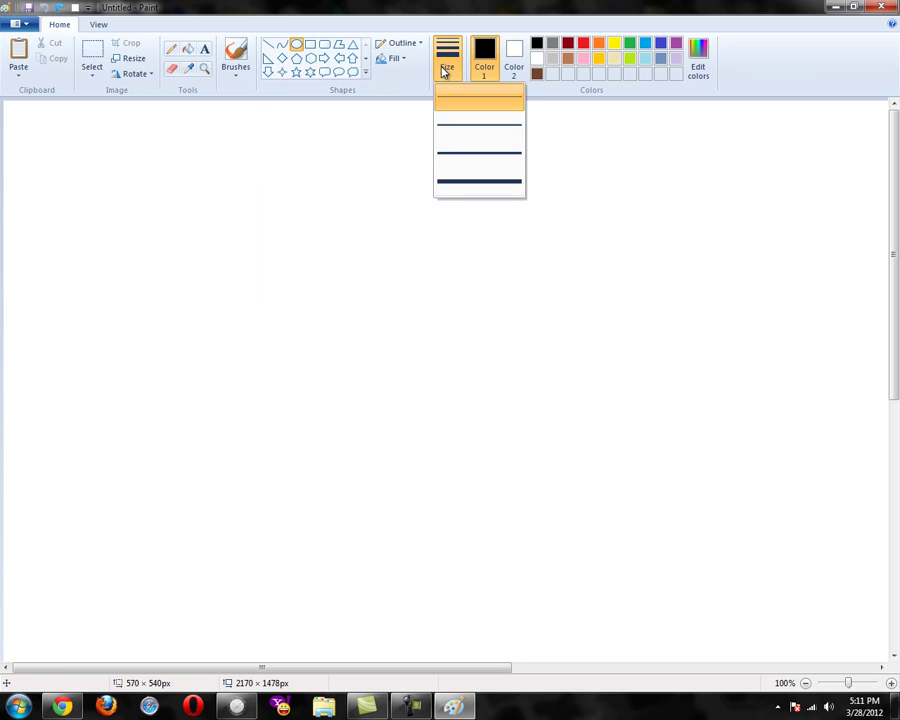
click(445, 128)
drag(219, 209, 618, 606)
click(522, 126)
Draw two large upright ovals as eyes inside the face and a smaller oval nose centered below them.
drag(284, 290, 398, 419)
drag(445, 291, 545, 427)
drag(377, 423, 460, 493)
Draw a smiling crescent mouth below the nose from two downward-bowed curves that share their end points.
click(282, 44)
drag(300, 490, 545, 488)
drag(450, 493, 450, 547)
click(450, 547)
click(209, 510)
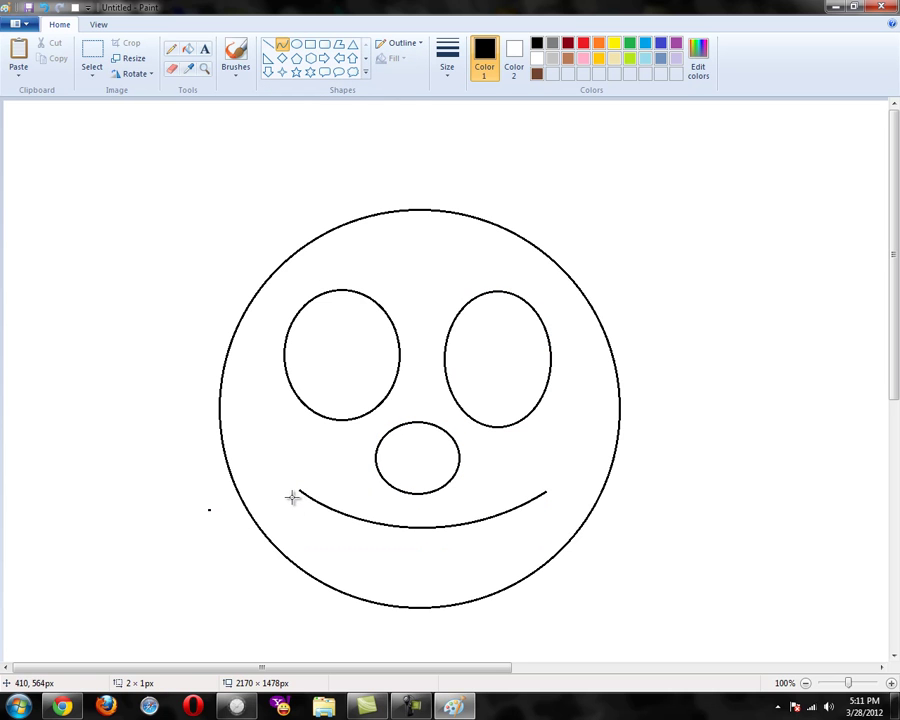
drag(300, 491, 548, 492)
drag(282, 582, 510, 616)
click(707, 450)
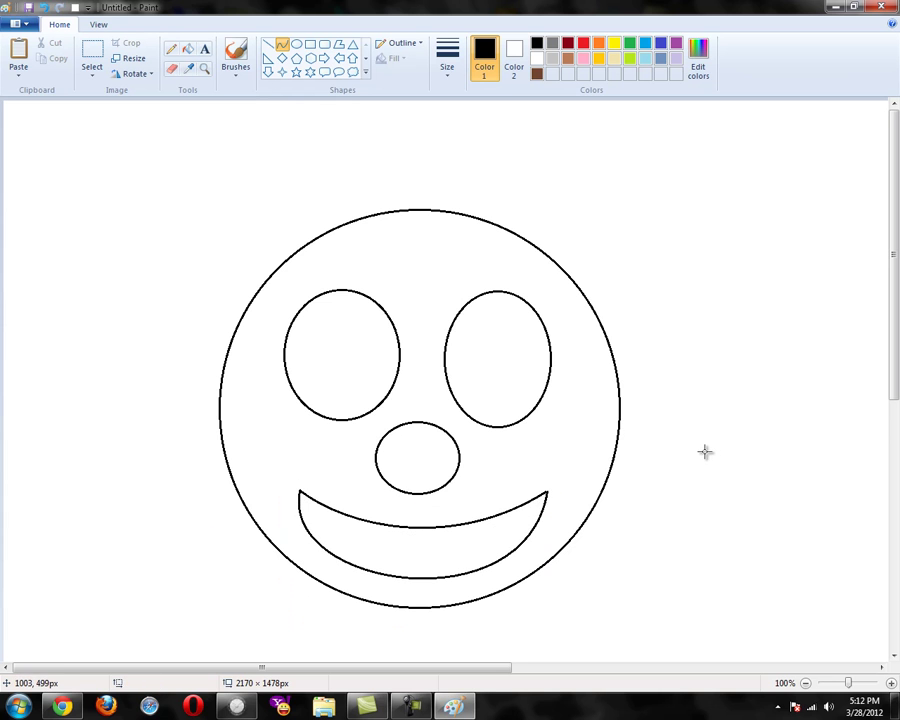
Draw an upright oval iris inside each eye and a smaller round pupil within each iris.
click(296, 44)
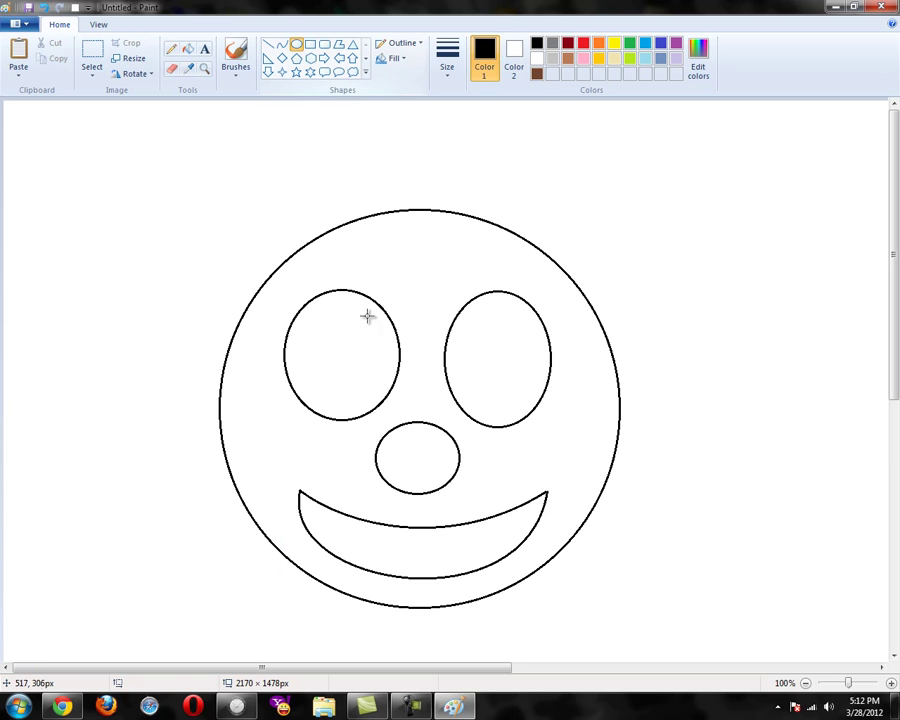
drag(311, 313, 379, 409)
drag(457, 309, 535, 418)
click(333, 375)
drag(330, 345, 367, 384)
drag(470, 349, 514, 395)
Draw a tiny highlight circle inside each pupil and another small one above the pupil in each iris.
click(352, 362)
mouse_move(346, 354)
mouse_down()
mouse_move(357, 370)
mouse_move(366, 347)
mouse_up()
key(Delete)
drag(486, 366, 504, 383)
drag(488, 330, 507, 344)
click(628, 316)
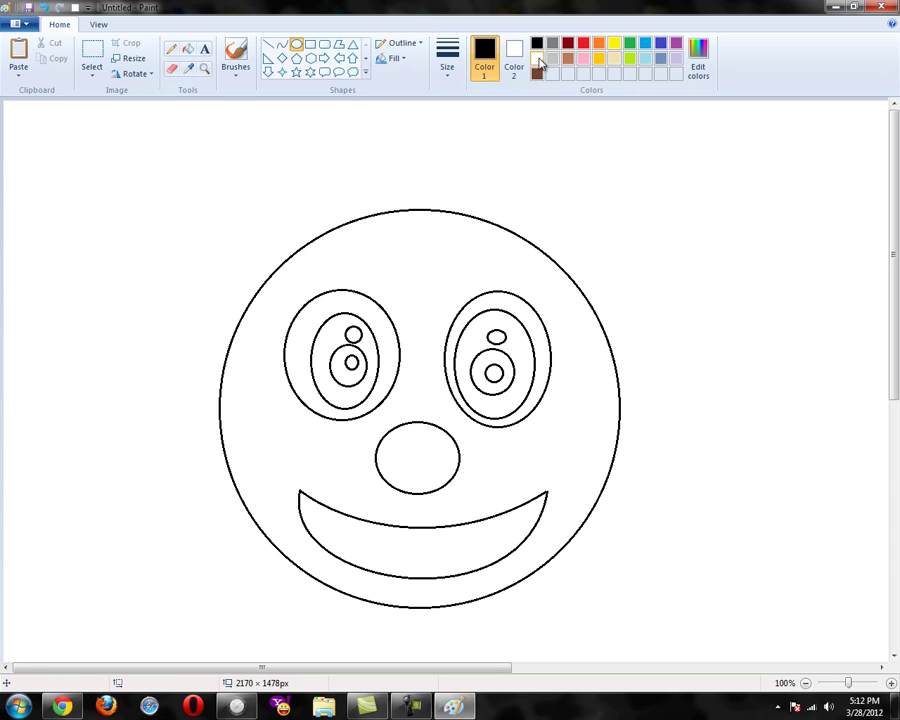
Fill both pupils with black around their small highlight circles.
click(190, 50)
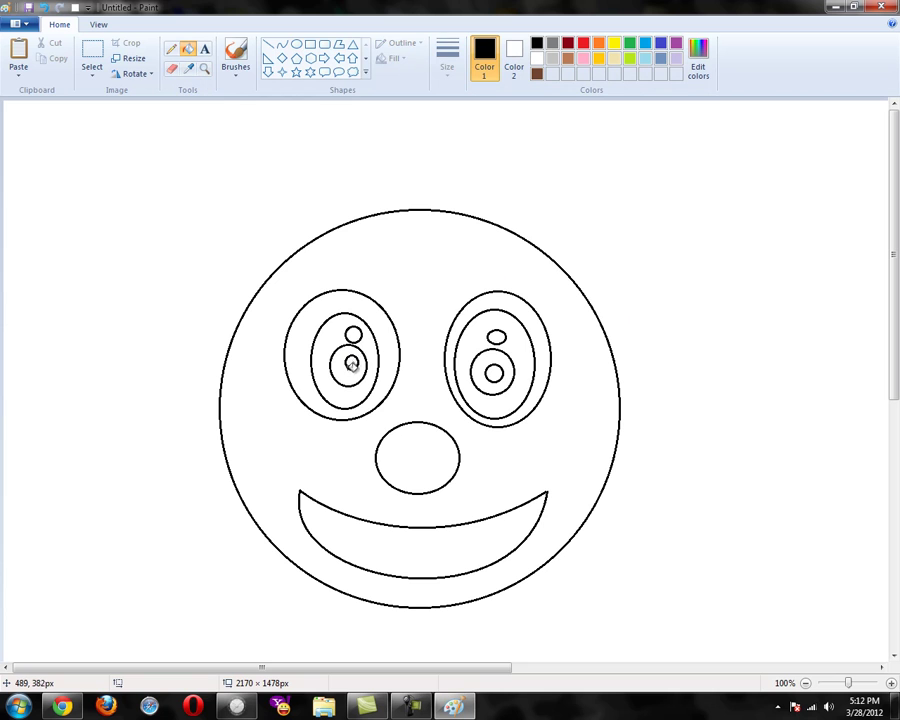
click(349, 373)
click(488, 367)
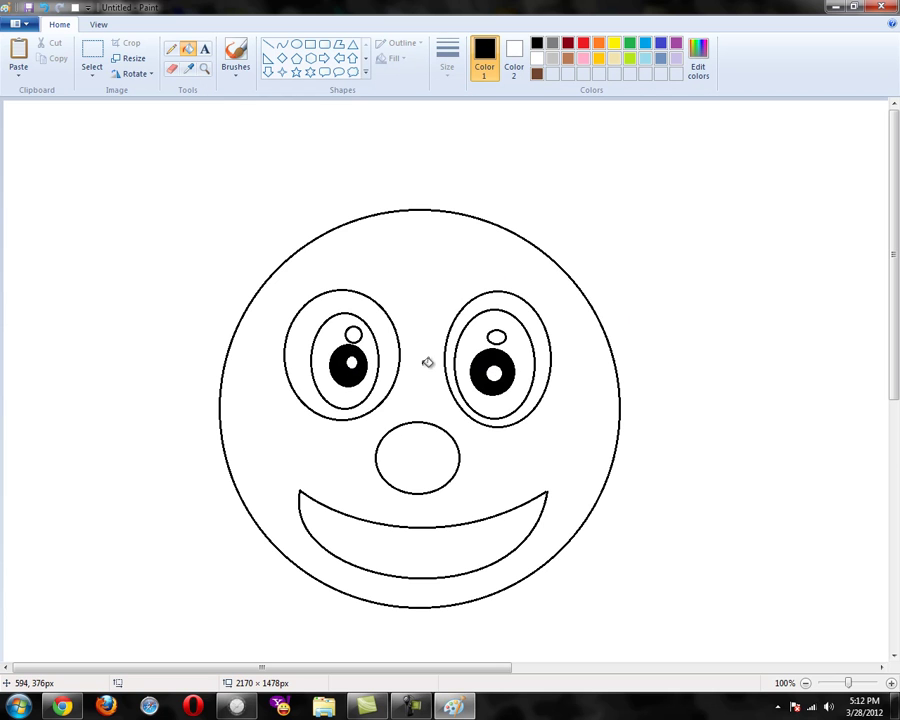
Fill both irises, the nose and the mouth with red.
click(583, 43)
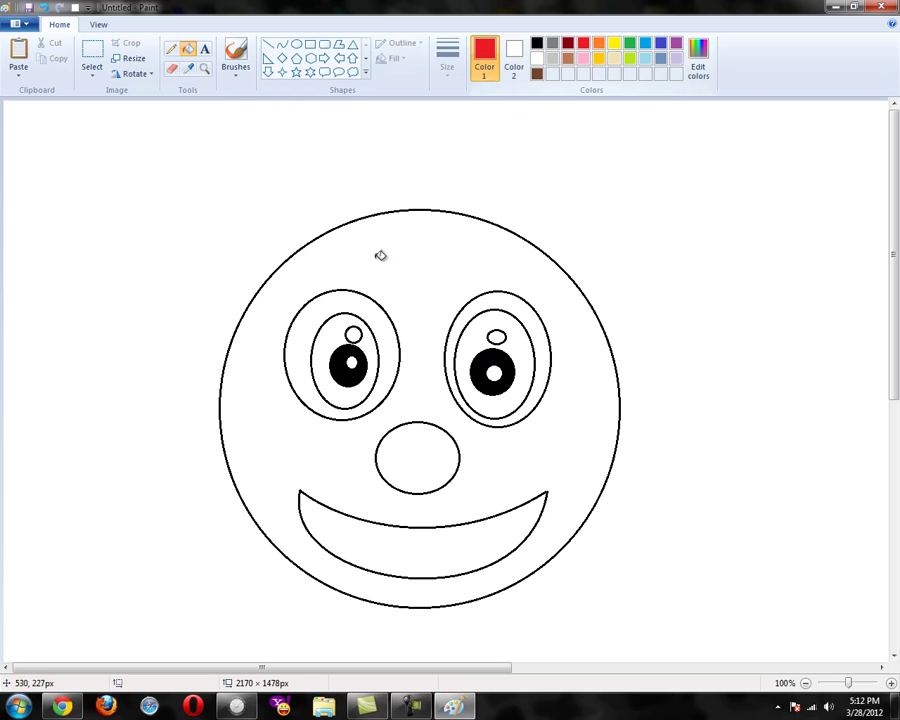
click(330, 334)
click(472, 340)
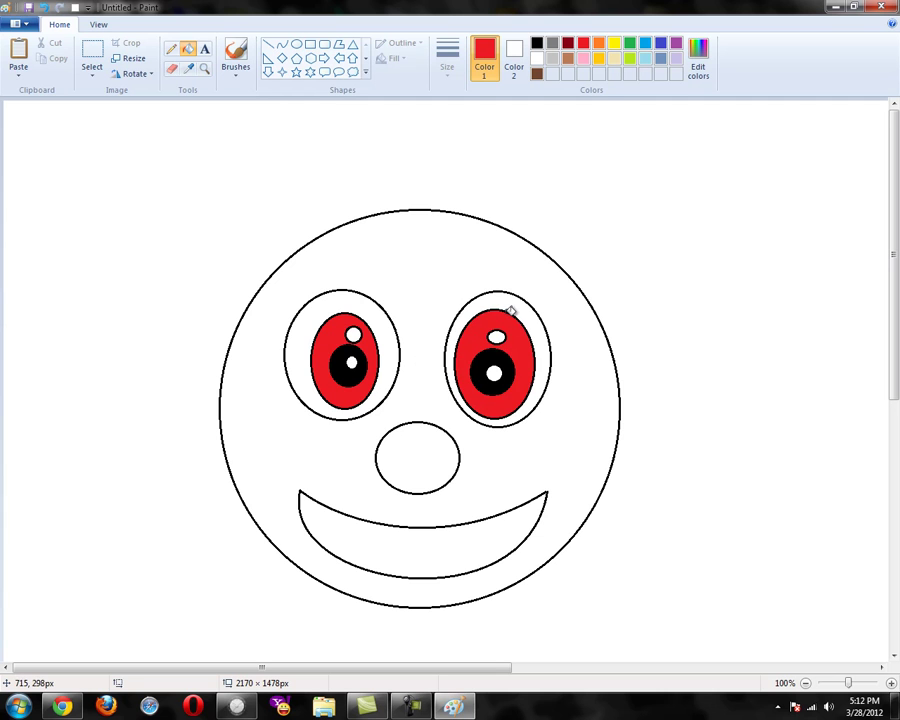
click(424, 454)
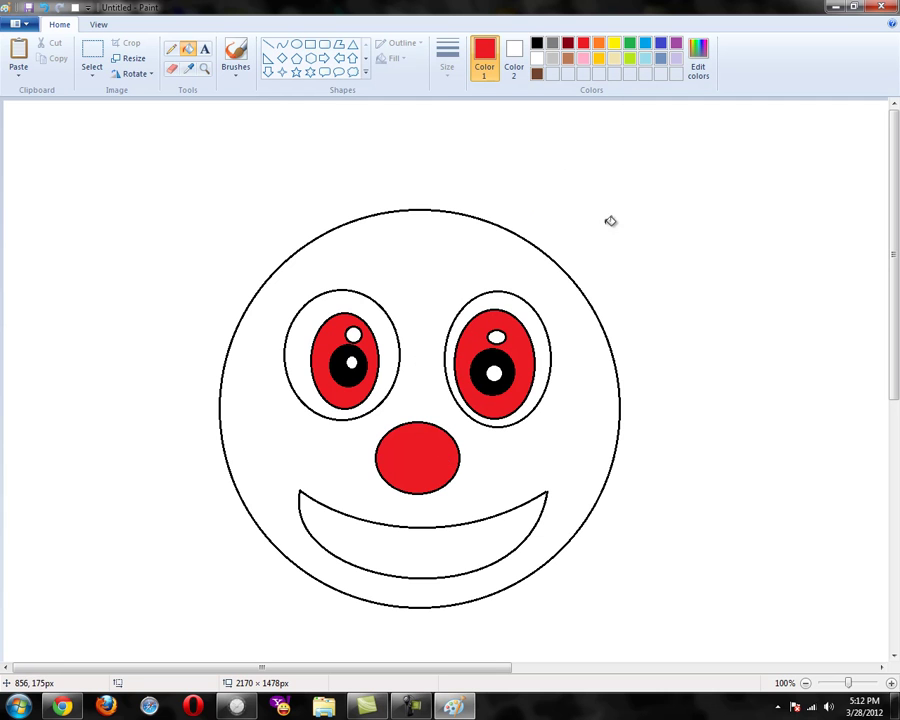
click(417, 553)
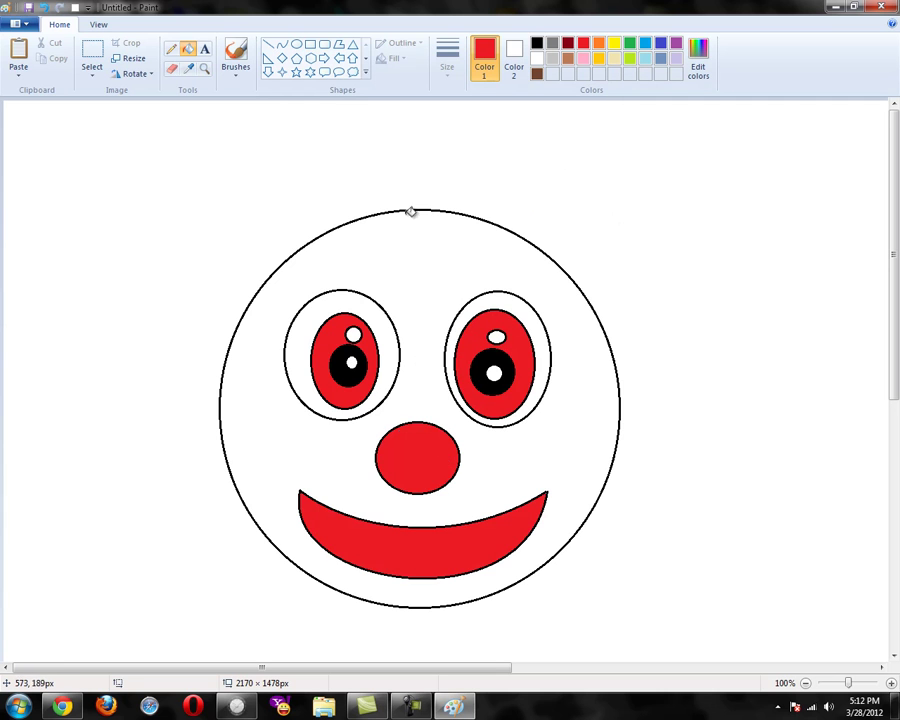
Draw a black curved lip line about 288 px wide across the middle of the red mouth.
click(283, 44)
click(537, 44)
drag(313, 522, 514, 532)
drag(470, 530, 391, 564)
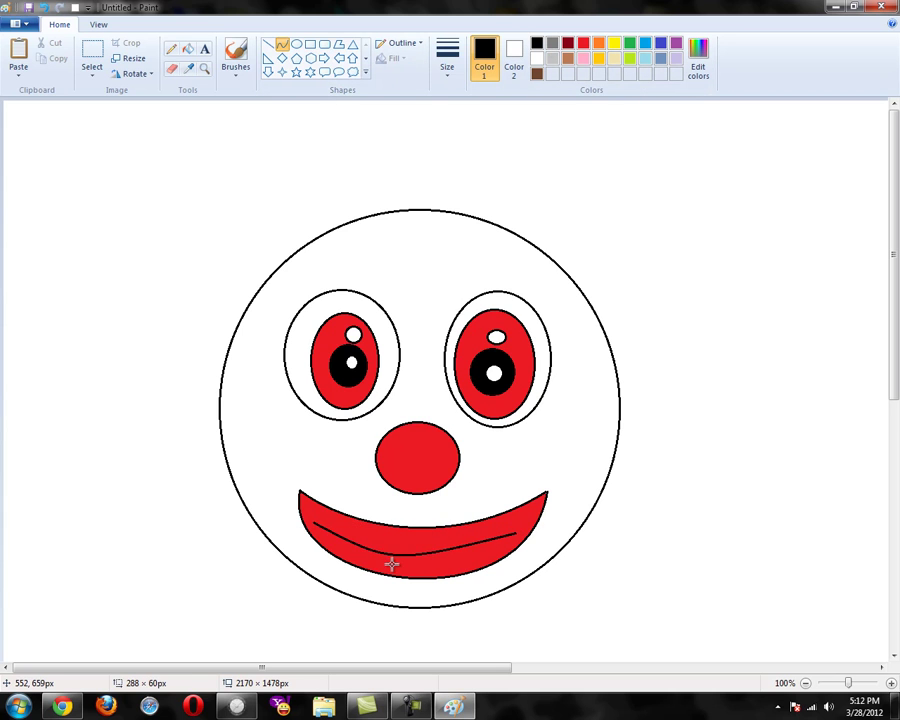
click(471, 488)
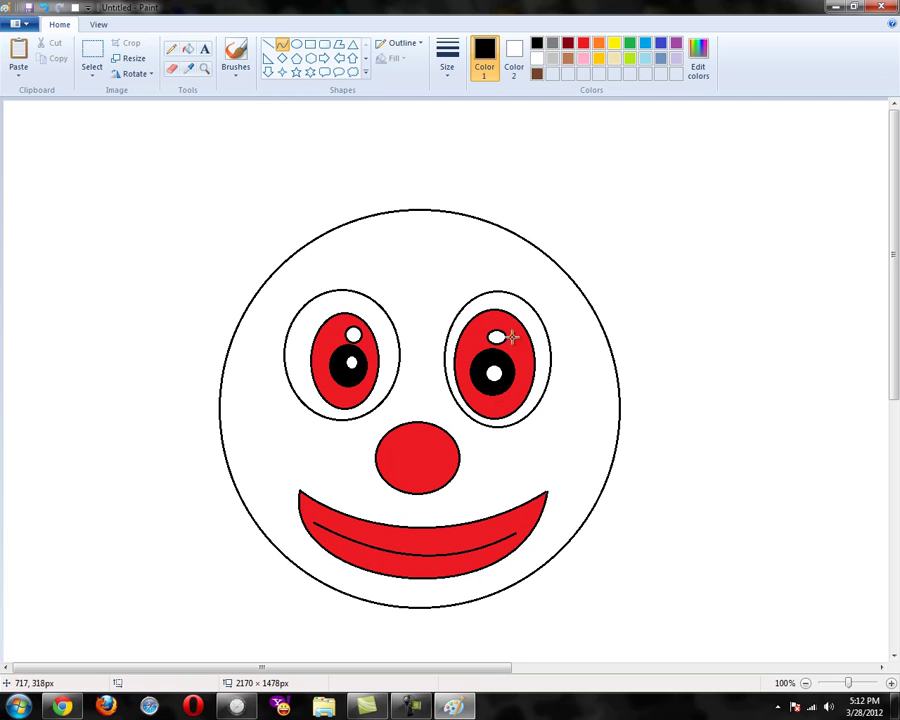
Draw an arched eyebrow about 203 px wide above the left eye from two curves that share their end points.
drag(403, 298, 259, 343)
mouse_move(320, 324)
mouse_down()
mouse_move(372, 264)
mouse_move(325, 272)
mouse_up()
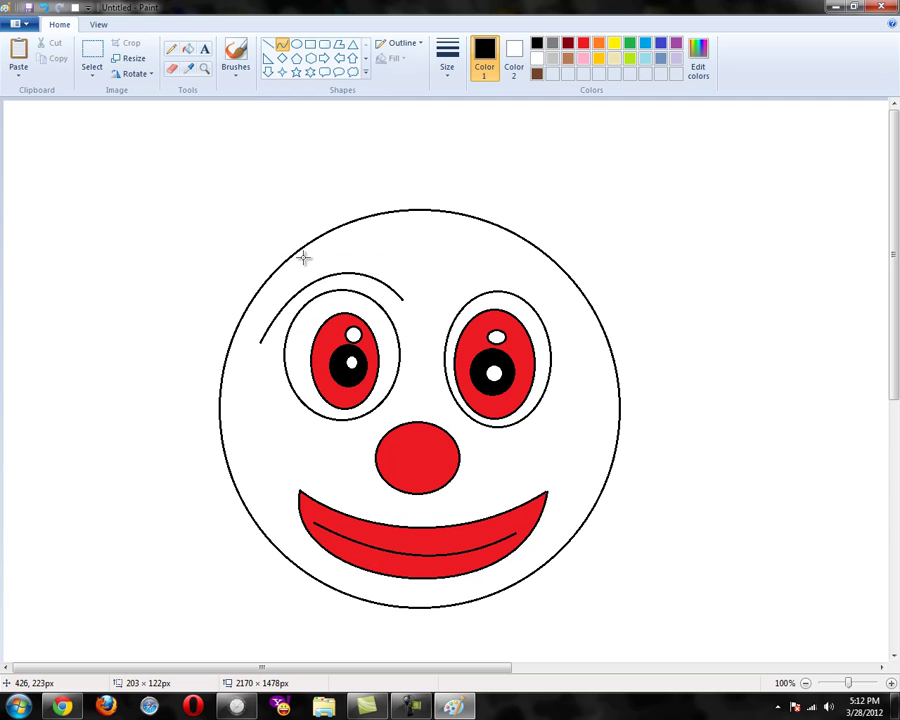
drag(404, 297, 261, 343)
drag(383, 323, 285, 243)
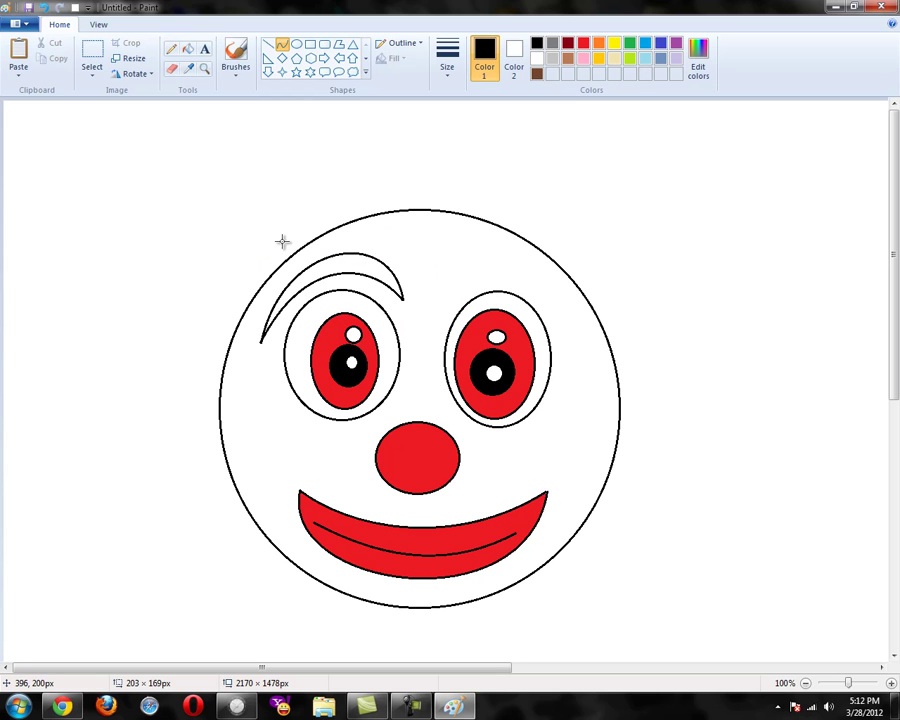
click(455, 290)
Draw a matching arched eyebrow about 168 px wide above the right eye from two joined curves.
mouse_move(453, 296)
mouse_down()
mouse_move(538, 299)
mouse_move(572, 352)
mouse_up()
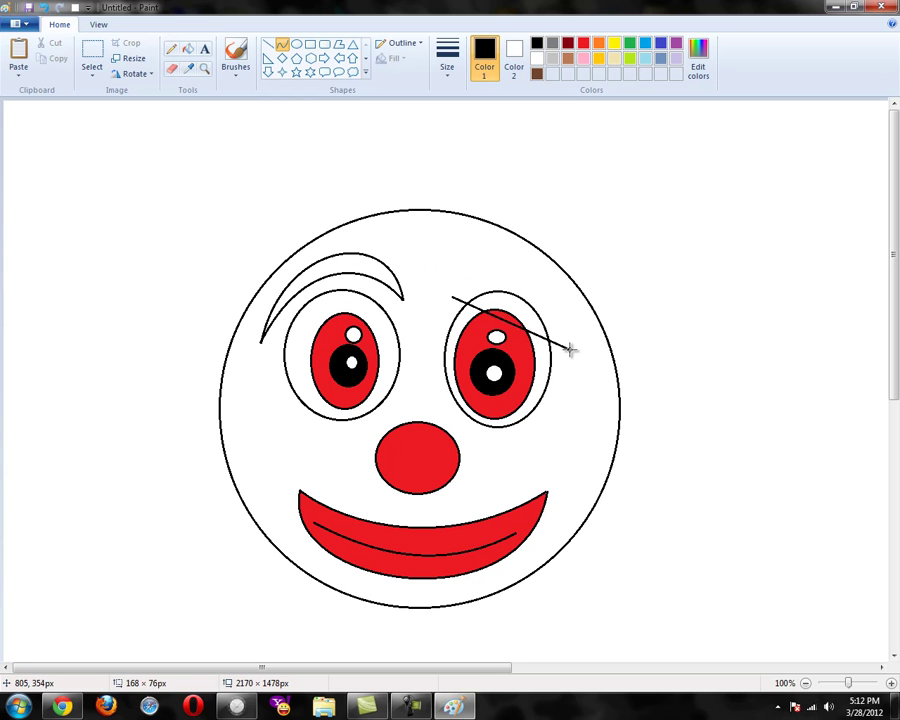
drag(478, 300, 550, 291)
click(454, 270)
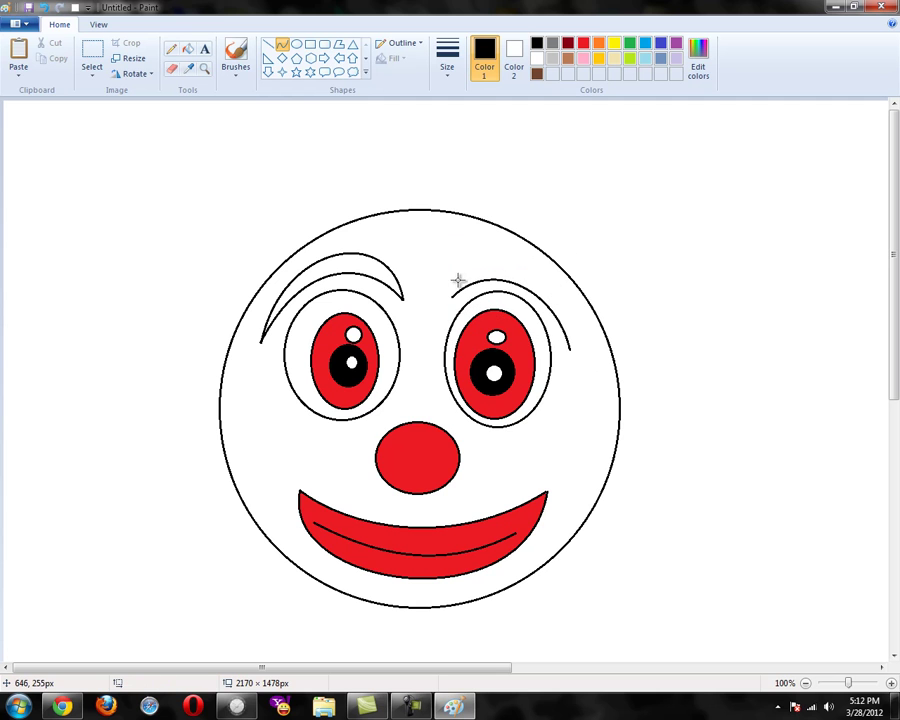
drag(453, 296, 568, 348)
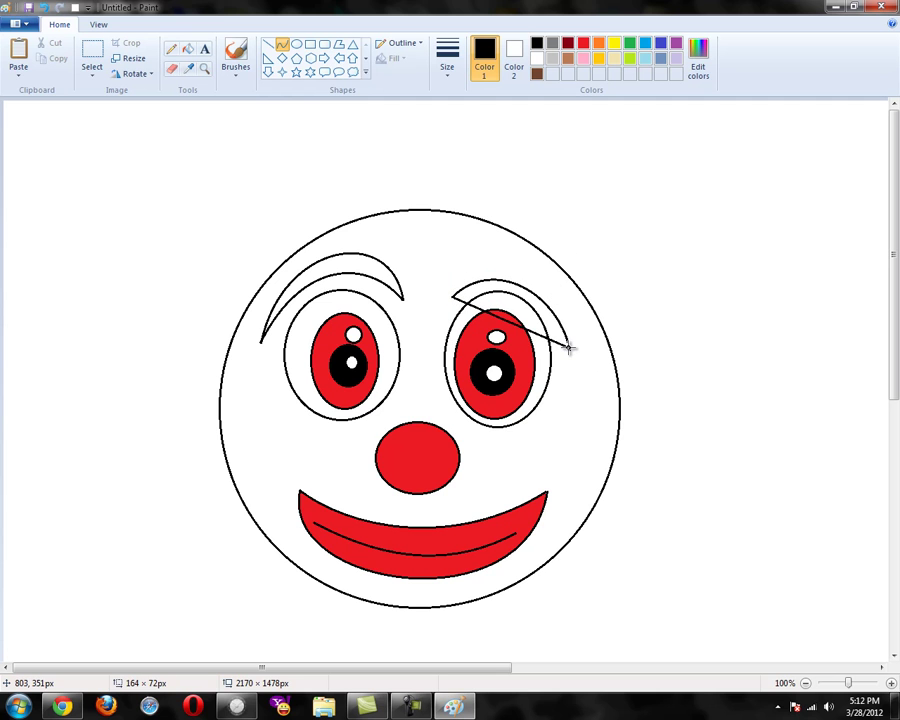
drag(520, 322, 582, 293)
click(618, 203)
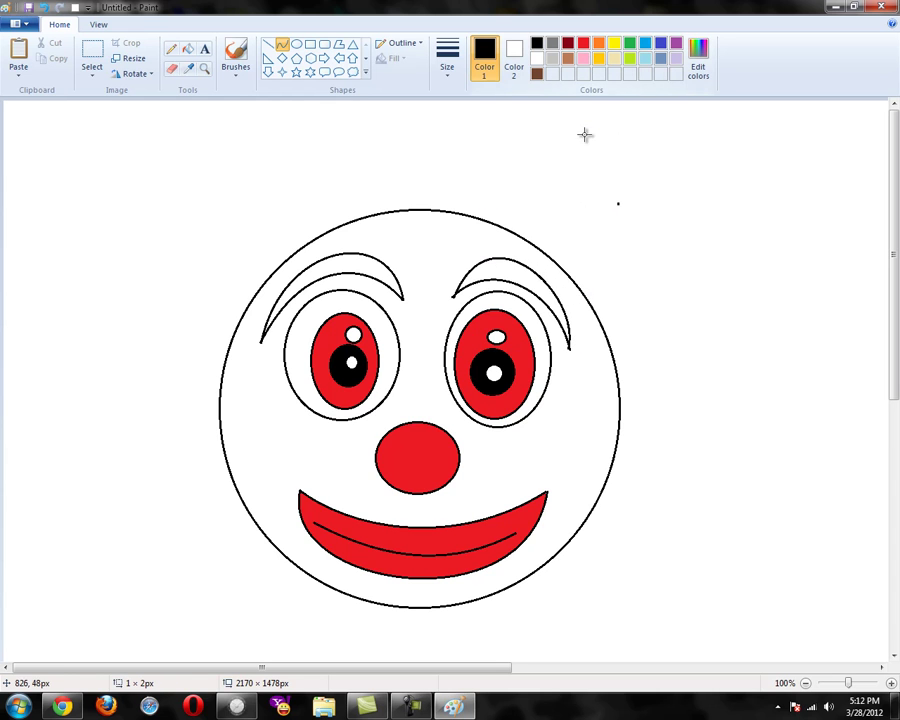
Fill both eyebrows with red.
click(583, 42)
click(188, 48)
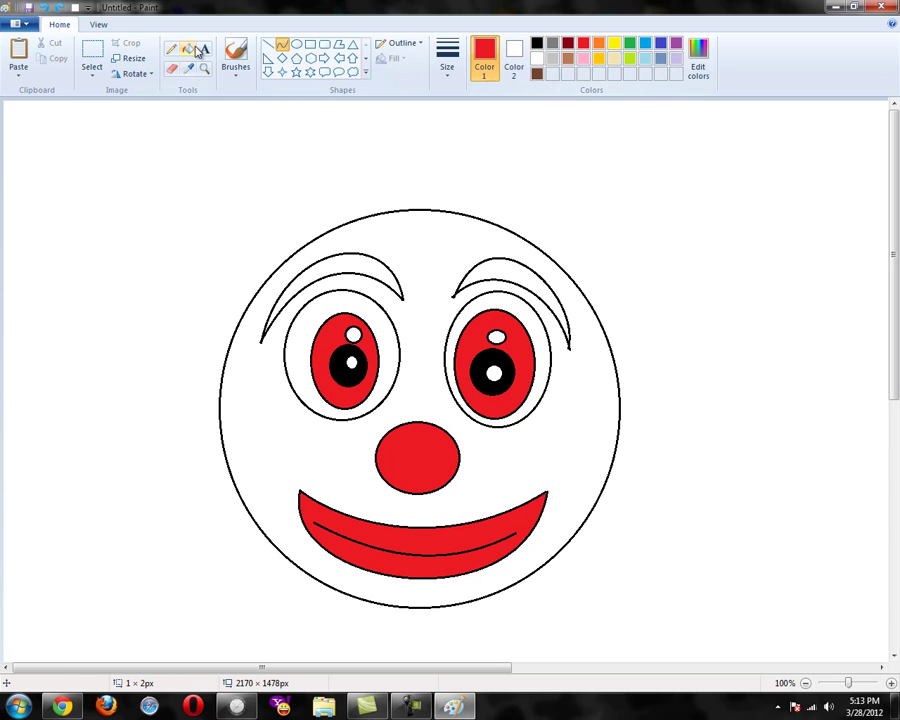
click(375, 262)
click(505, 264)
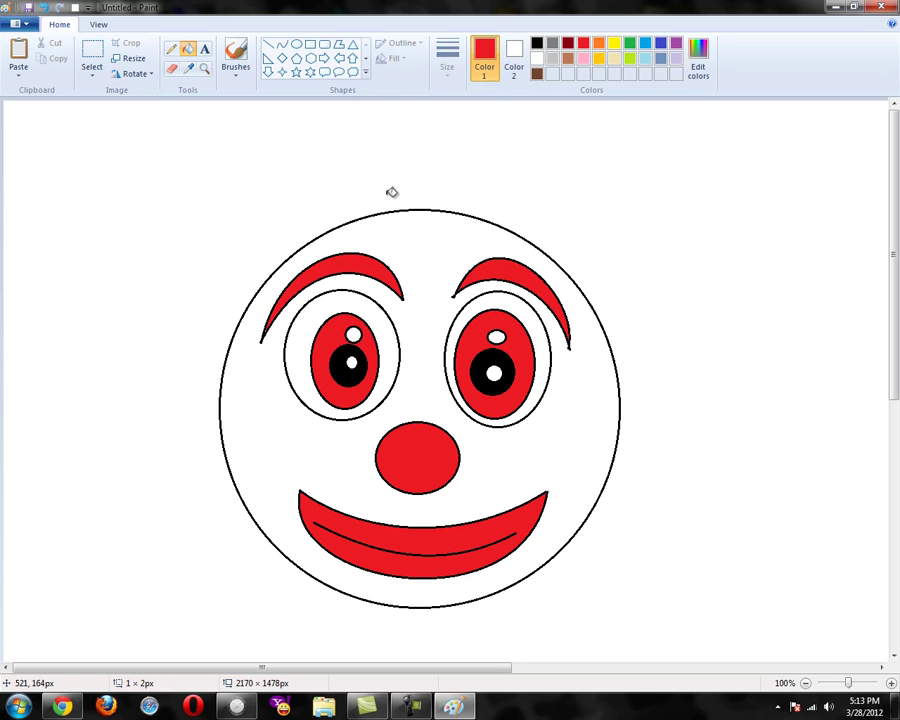
Draw three touching black-outlined circles extending up and outward from the face's upper left, shrinking toward the outer end.
click(536, 43)
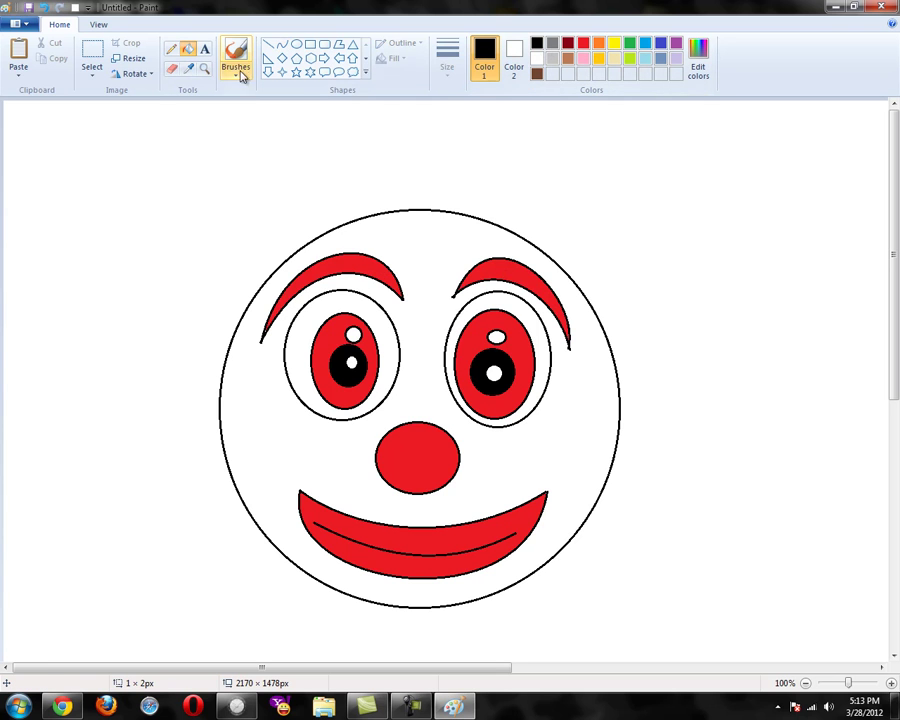
click(296, 44)
drag(120, 180, 262, 337)
drag(54, 146, 141, 229)
drag(31, 130, 69, 166)
click(398, 170)
Draw three touching circles extending outward from the face's upper right, shrinking to an outermost one of about 49 × 44 px.
drag(553, 175, 679, 295)
click(677, 161)
drag(656, 174, 703, 207)
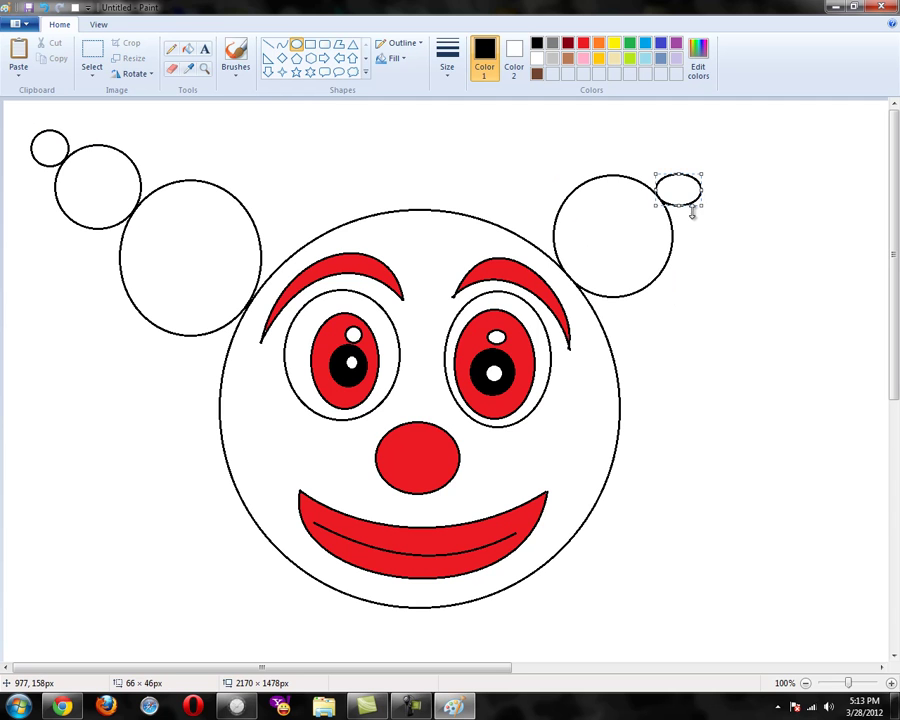
key(ctrl+z)
drag(663, 162, 728, 229)
click(763, 262)
drag(732, 180, 726, 220)
key(ctrl+z)
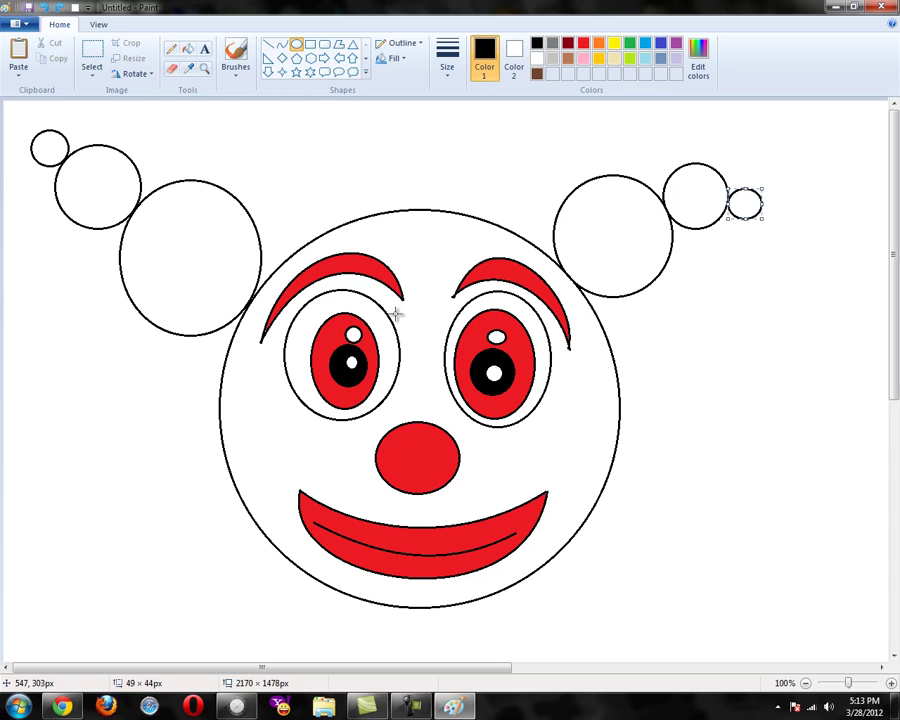
Fill the three circles on the face's upper left with red.
click(333, 335)
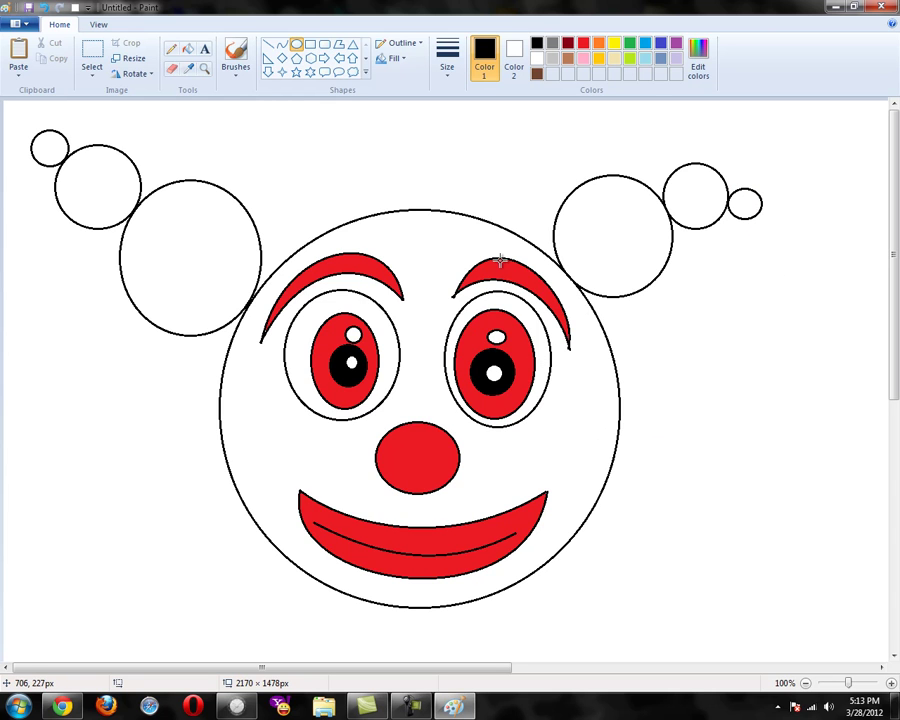
click(583, 43)
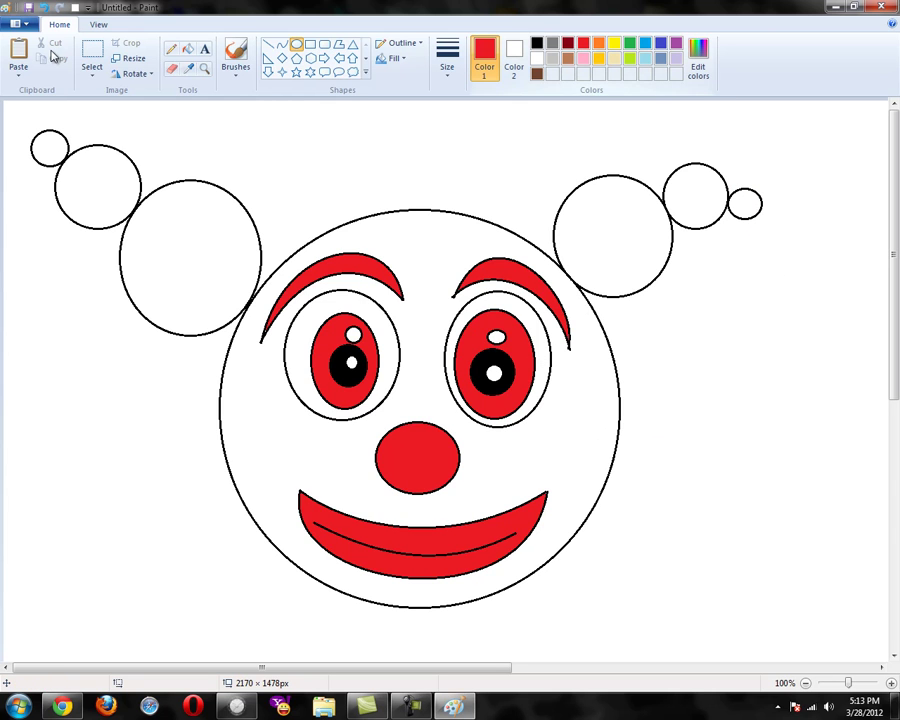
click(188, 49)
click(223, 249)
click(78, 157)
click(48, 148)
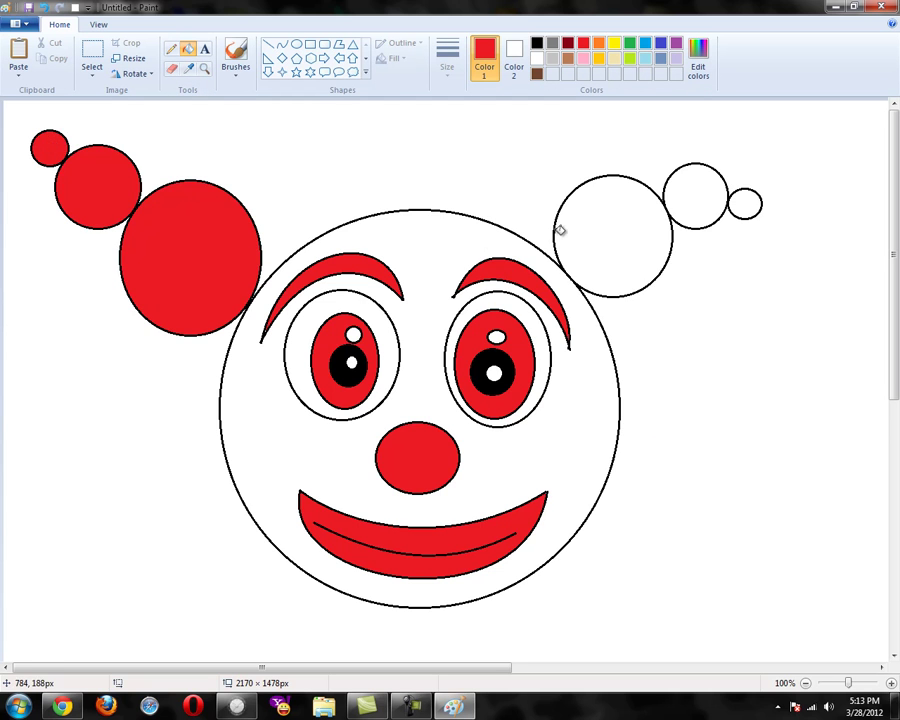
Fill the three circles on the face's upper right with red, undoing the stray fill beside the outermost one.
click(615, 232)
click(694, 187)
click(762, 203)
key(ctrl+z)
click(750, 200)
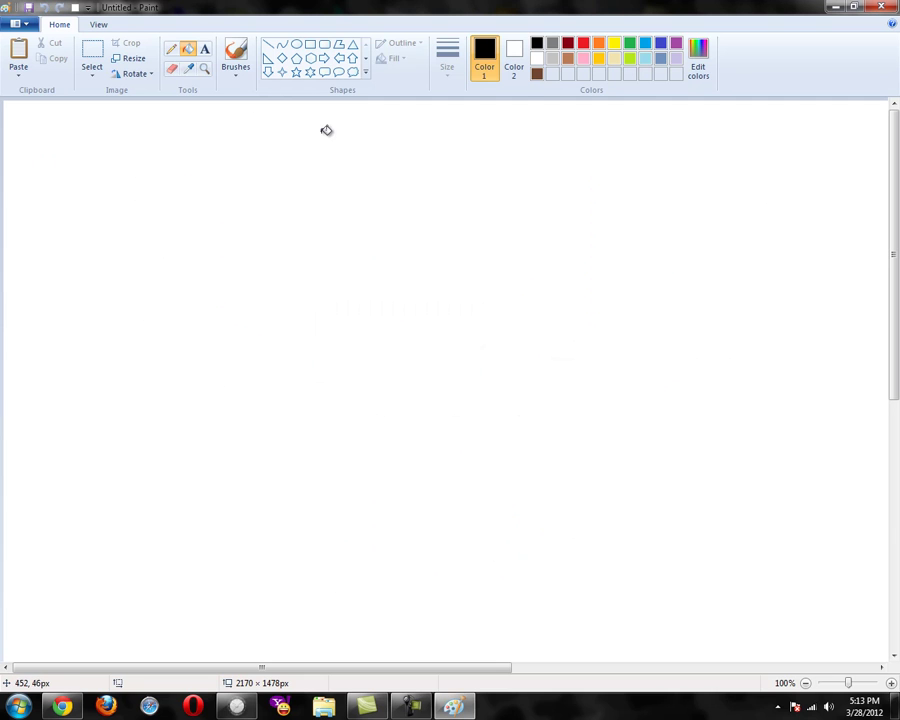
click(282, 45)
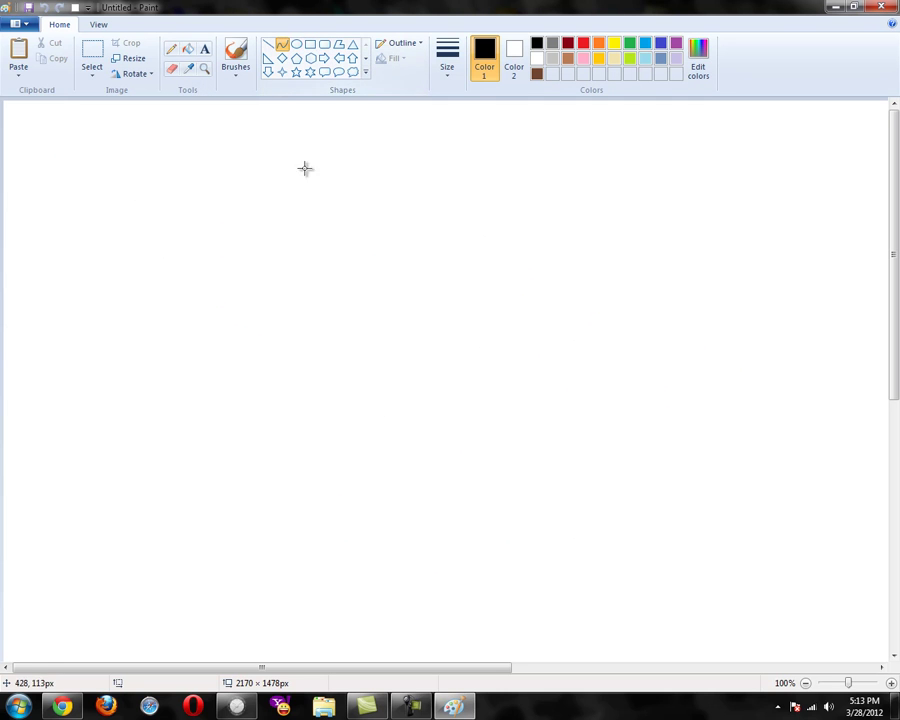
click(352, 58)
drag(284, 222, 502, 527)
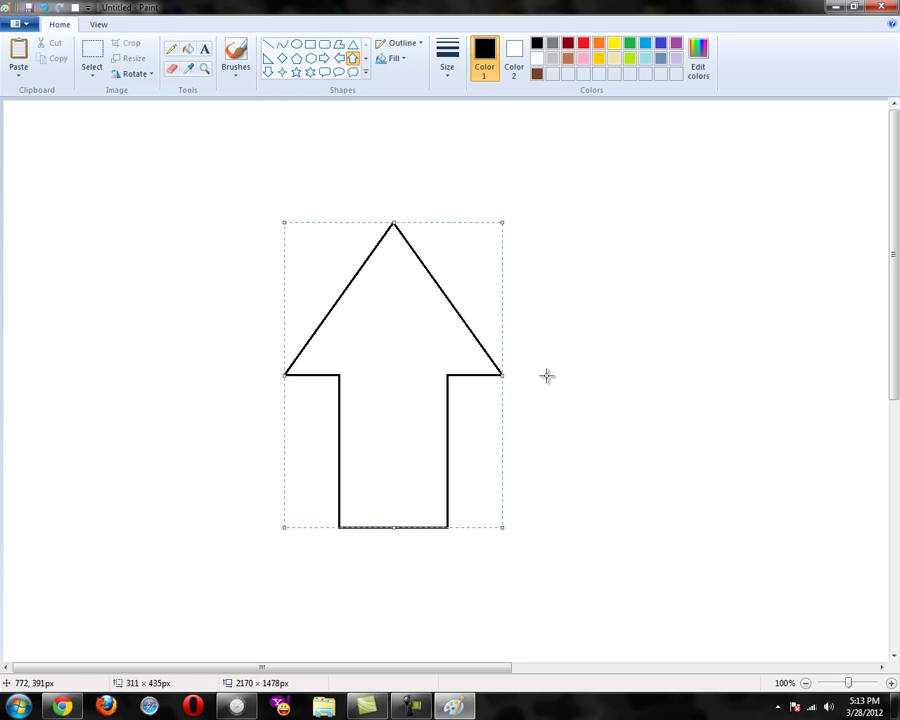
key(ctrl+z)
click(338, 72)
drag(271, 257, 626, 484)
key(ctrl+z)
click(310, 58)
drag(315, 149, 424, 271)
key(ctrl+z)
click(310, 72)
mouse_move(334, 176)
mouse_down()
mouse_move(394, 273)
mouse_move(563, 413)
mouse_up()
key(ctrl+z)
drag(292, 160, 488, 372)
key(ctrl+z)
drag(236, 240, 623, 589)
key(ctrl+z)
click(283, 72)
mouse_move(303, 124)
mouse_down()
mouse_move(346, 207)
mouse_move(480, 378)
mouse_up()
key(ctrl+z)
click(296, 72)
drag(297, 231, 695, 563)
key(ctrl+z)
Draw a small five-point star and, directly beneath it, a tall five-sided outline of straight lines widening downward.
mouse_move(359, 233)
mouse_down()
mouse_move(440, 301)
mouse_move(438, 312)
mouse_move(444, 306)
mouse_up()
click(504, 196)
click(268, 45)
mouse_move(393, 316)
mouse_down()
mouse_move(354, 506)
mouse_move(408, 559)
mouse_move(317, 528)
mouse_move(384, 575)
mouse_move(480, 527)
mouse_move(398, 332)
mouse_move(412, 312)
mouse_move(394, 316)
mouse_up()
click(364, 579)
click(437, 326)
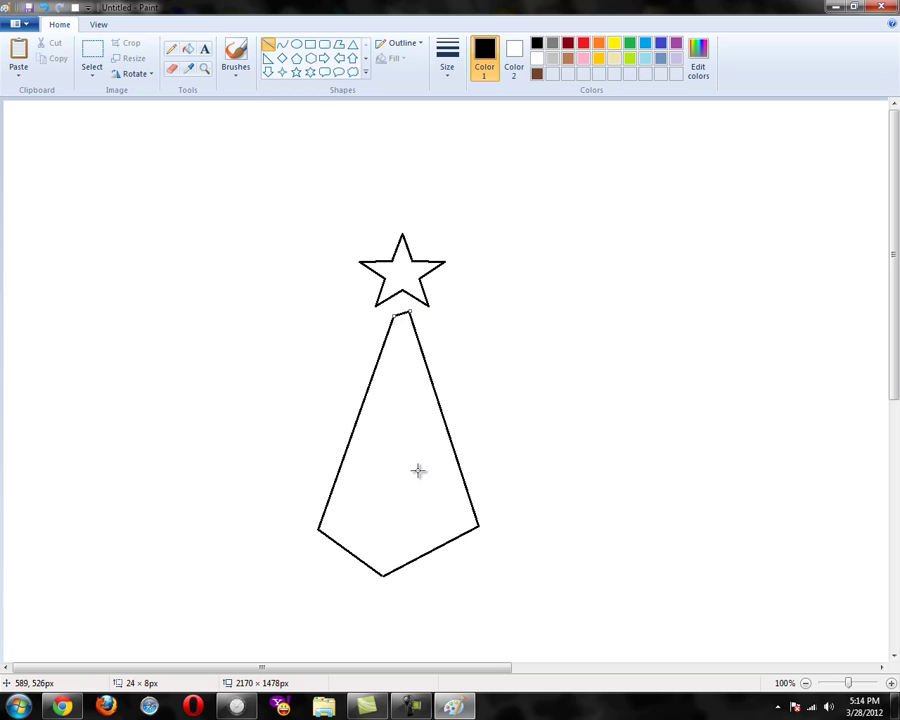
Draw the curved-over upper part of a block numeral 2 beside the star from straight outer and inner lines, extending the stem to its lower corner.
click(465, 300)
drag(443, 318, 541, 277)
click(443, 317)
click(507, 314)
mouse_move(489, 326)
mouse_down()
mouse_move(535, 307)
mouse_move(586, 317)
mouse_move(618, 345)
mouse_up()
mouse_move(532, 308)
mouse_down()
mouse_move(570, 349)
mouse_move(527, 487)
mouse_up()
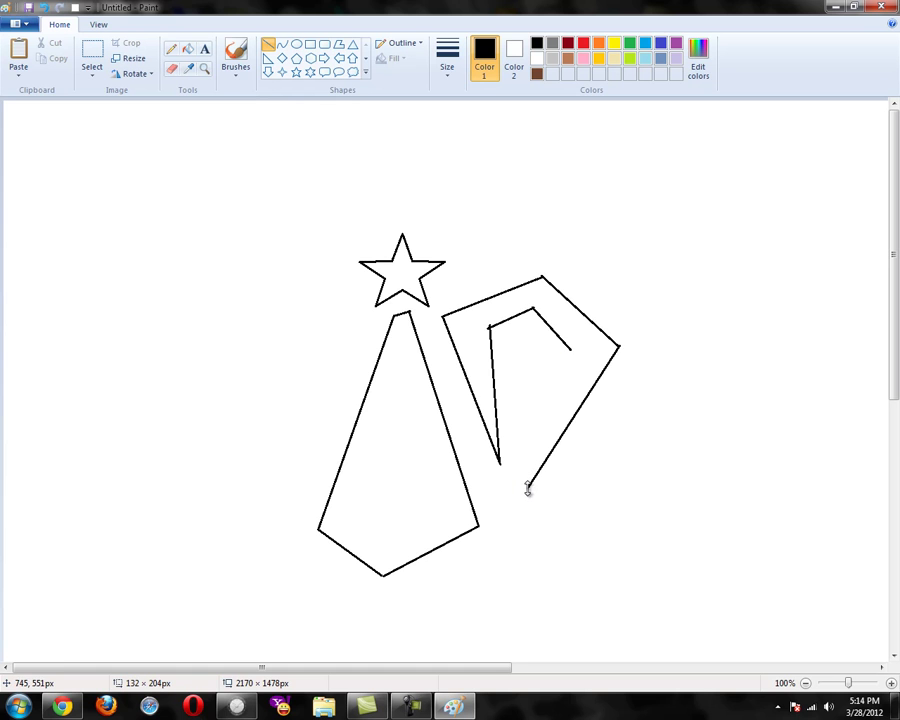
drag(570, 349, 452, 589)
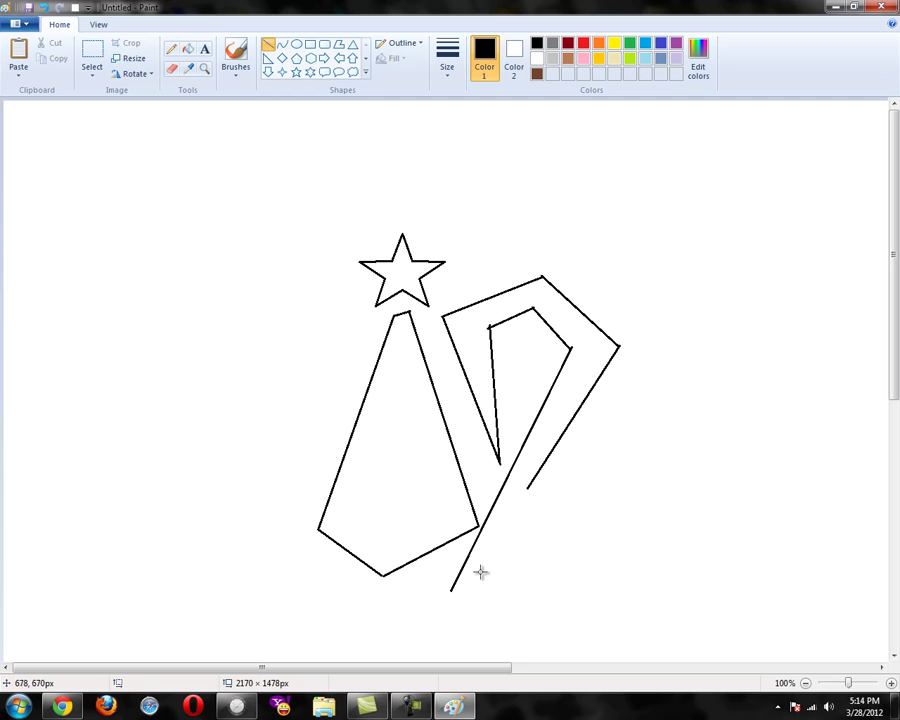
Complete the base of the block numeral 2 with two long straight edges and two lines meeting at an upward point.
drag(453, 591, 733, 536)
drag(528, 487, 669, 474)
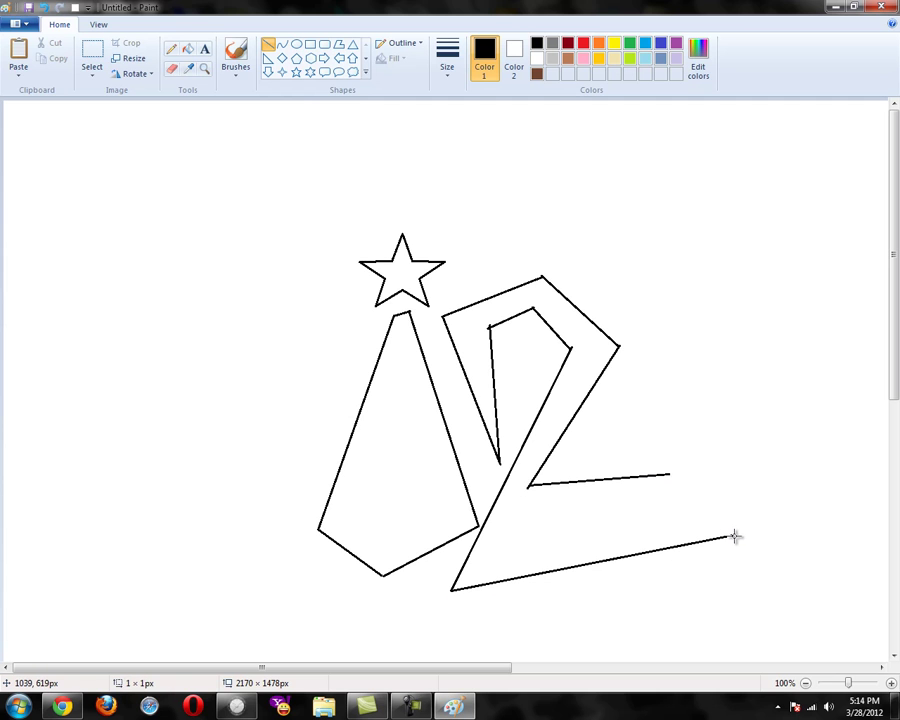
drag(734, 537, 679, 383)
drag(669, 474, 681, 383)
Draw three loose straight lines, two beside the tall outline and one about 239 × 46 px across it.
drag(179, 298, 171, 411)
mouse_move(182, 383)
mouse_down()
mouse_move(257, 347)
mouse_move(293, 420)
mouse_up()
mouse_move(321, 364)
mouse_down()
mouse_move(432, 400)
mouse_move(491, 396)
mouse_up()
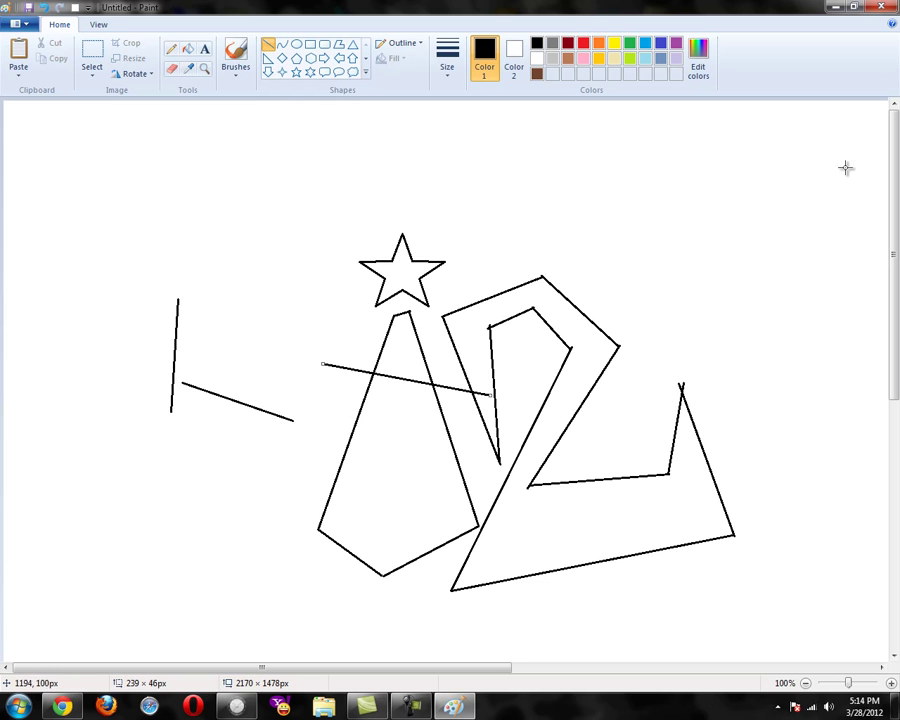
Close the untitled drawing without saving it.
click(881, 6)
click(472, 352)
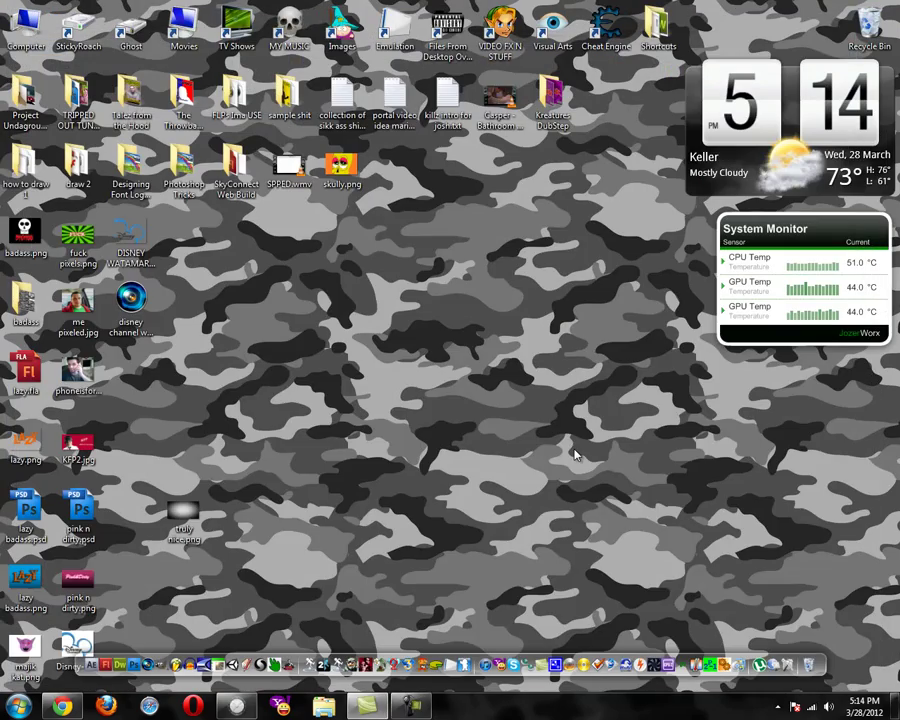